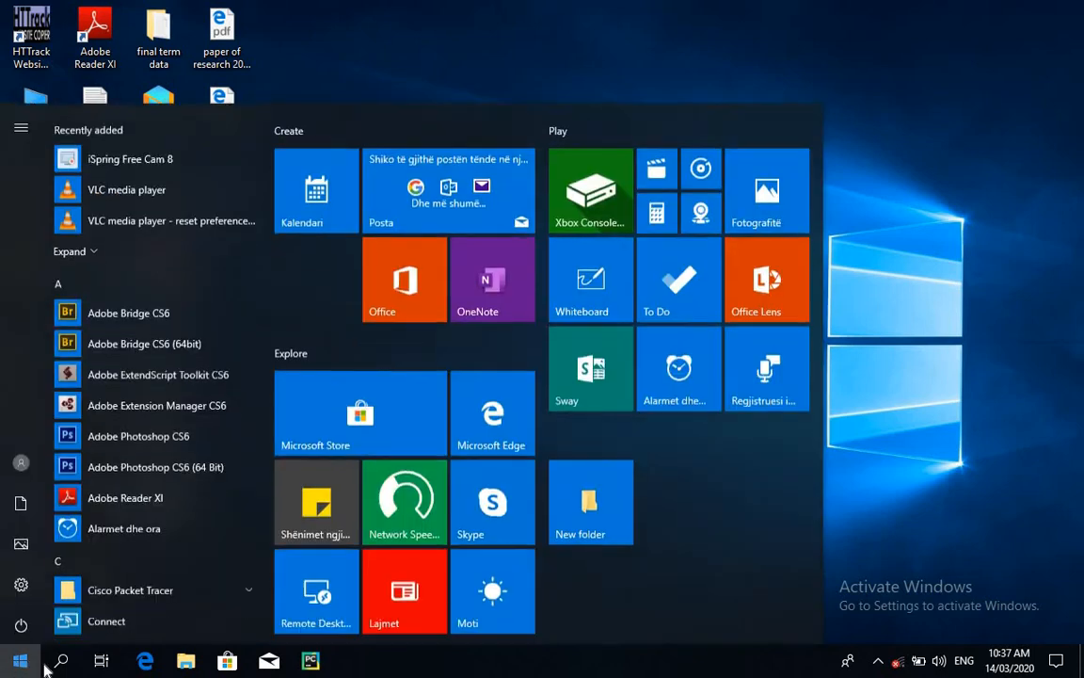
Find and launch Word 2013, and maximize its window.
click(62, 662)
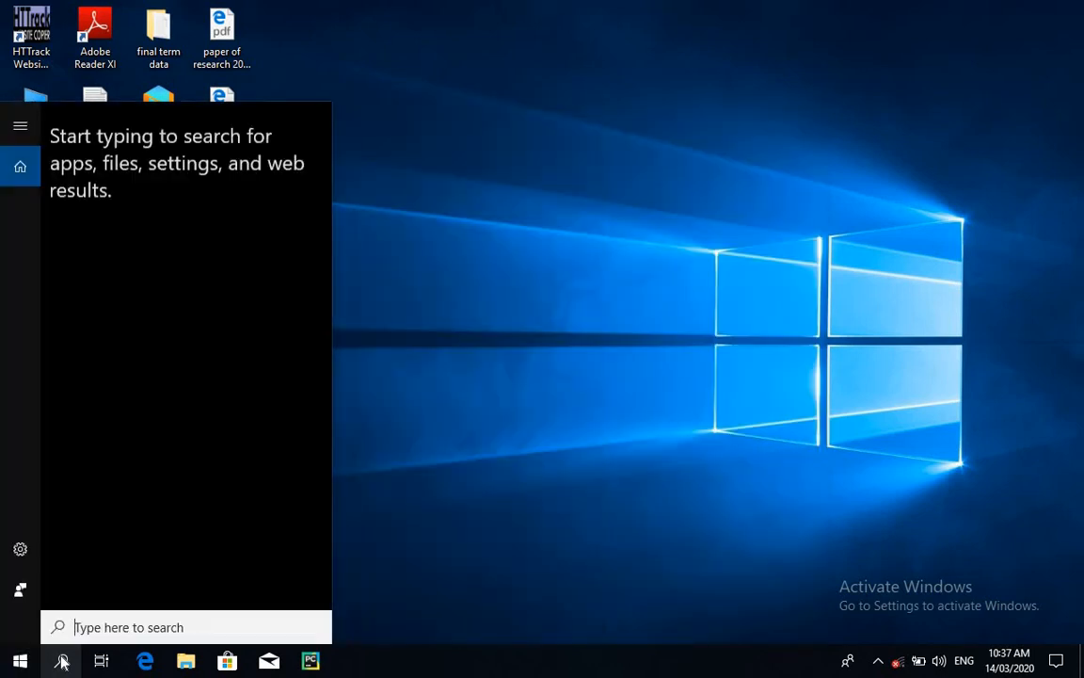
text(wo)
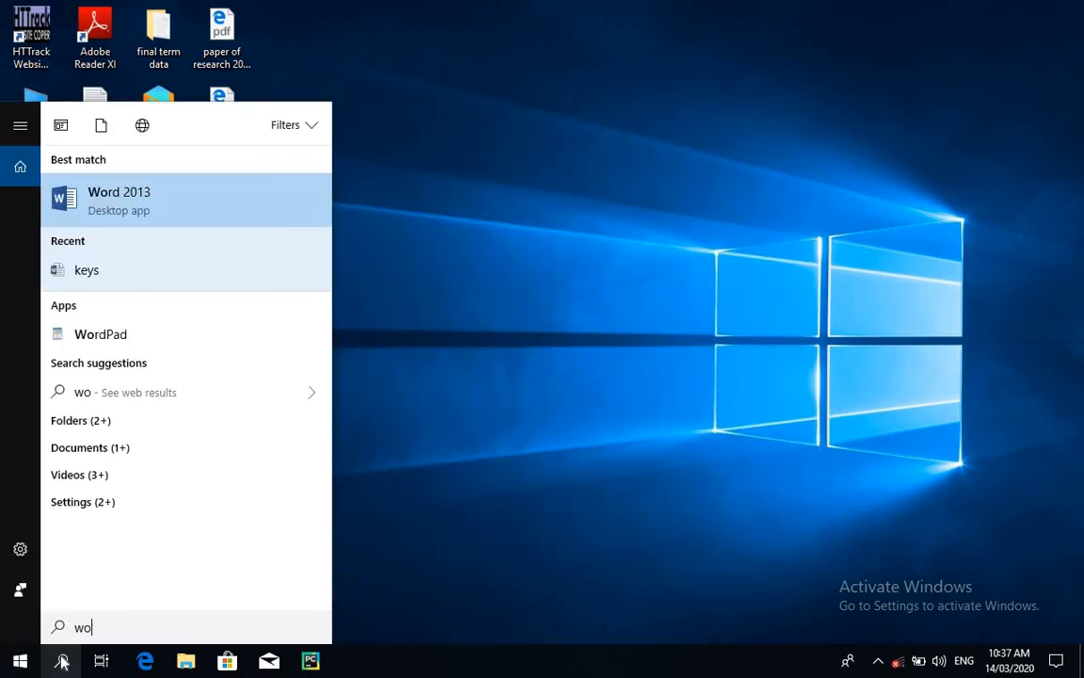
text(rd)
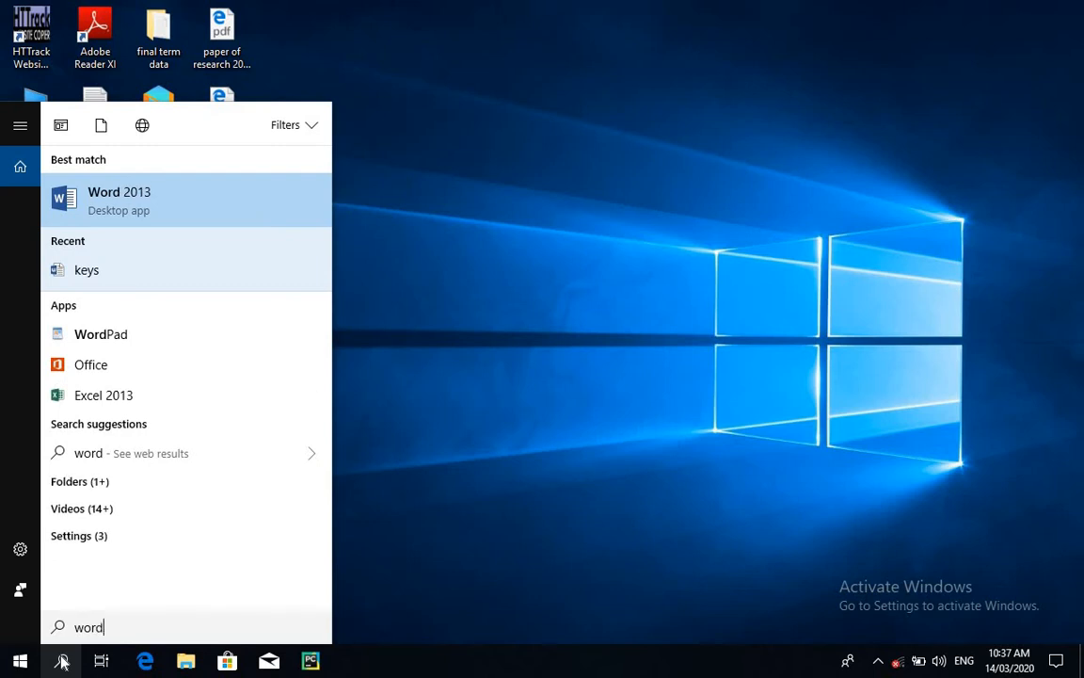
click(173, 207)
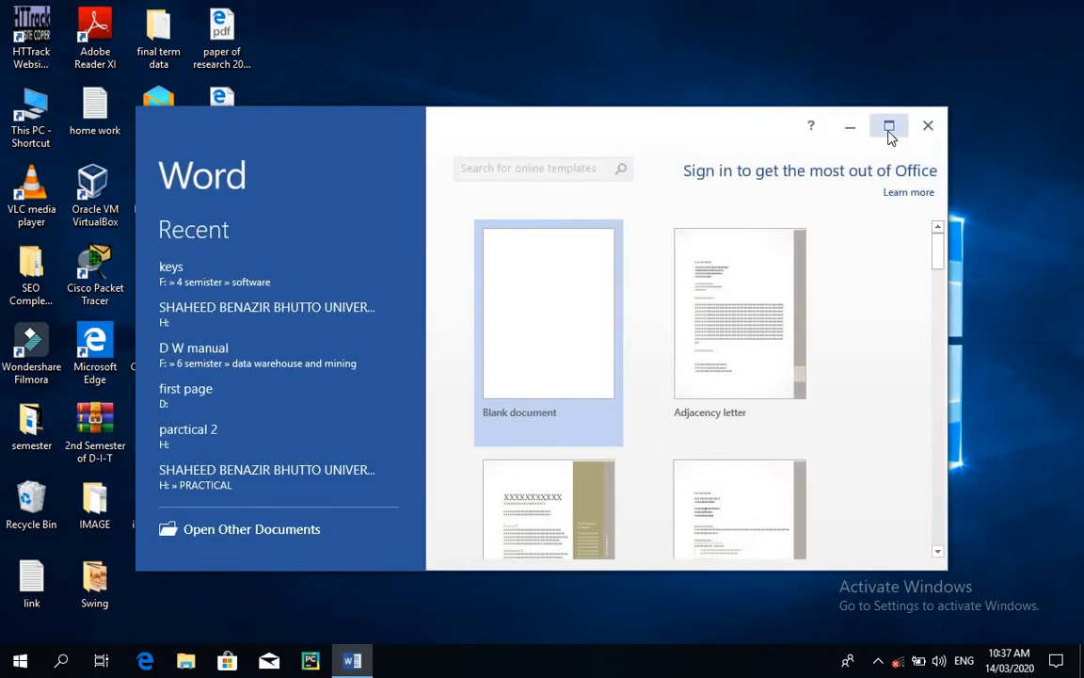
click(890, 127)
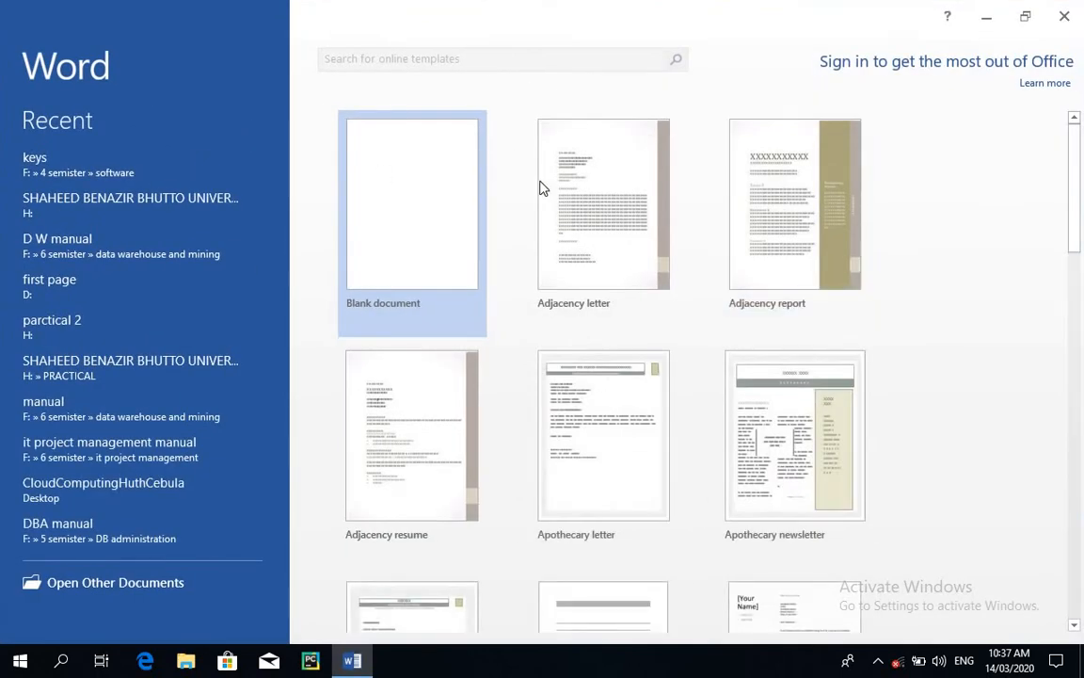
Create a blank document and fill it with sample paragraphs using =rand().
click(735, 138)
click(416, 245)
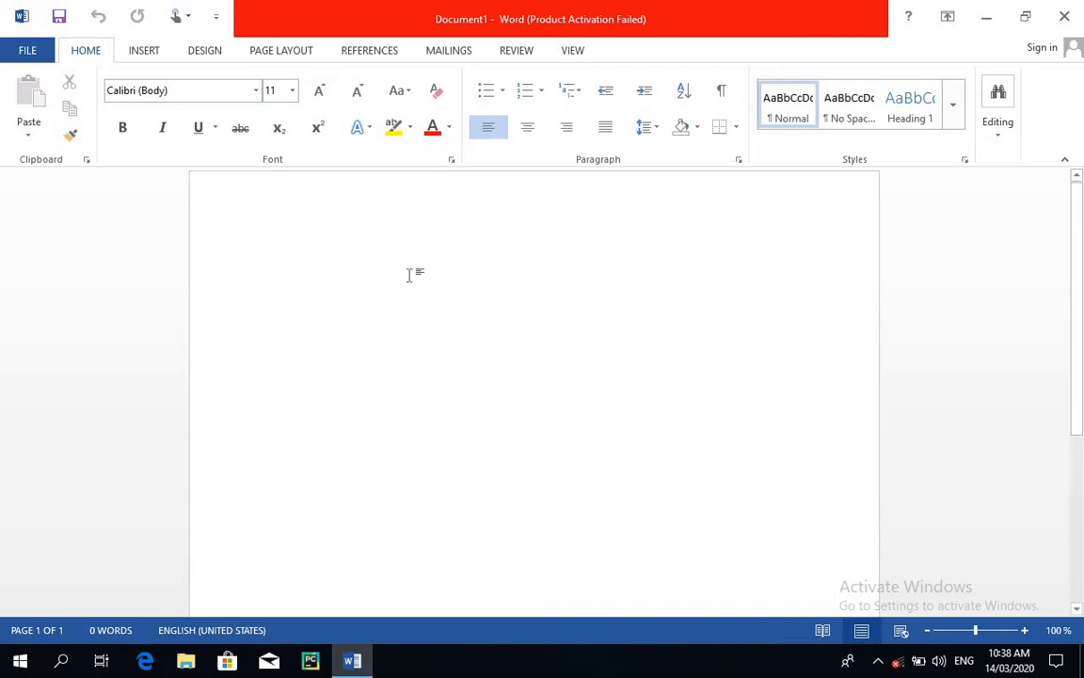
text(=)
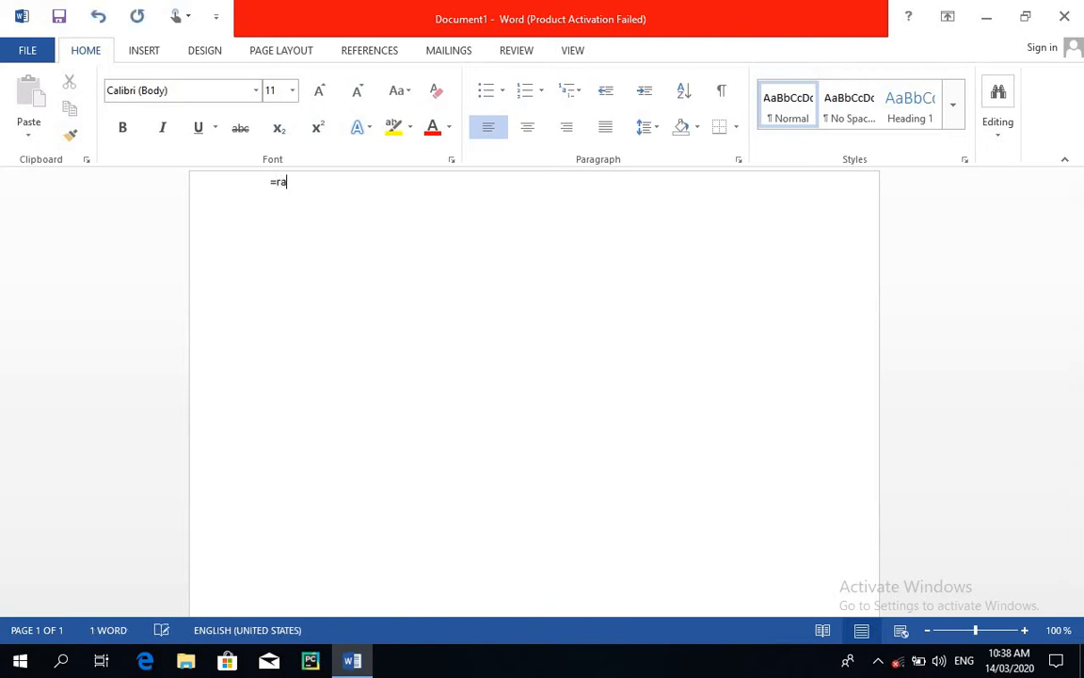
text(rand())
key(Return)
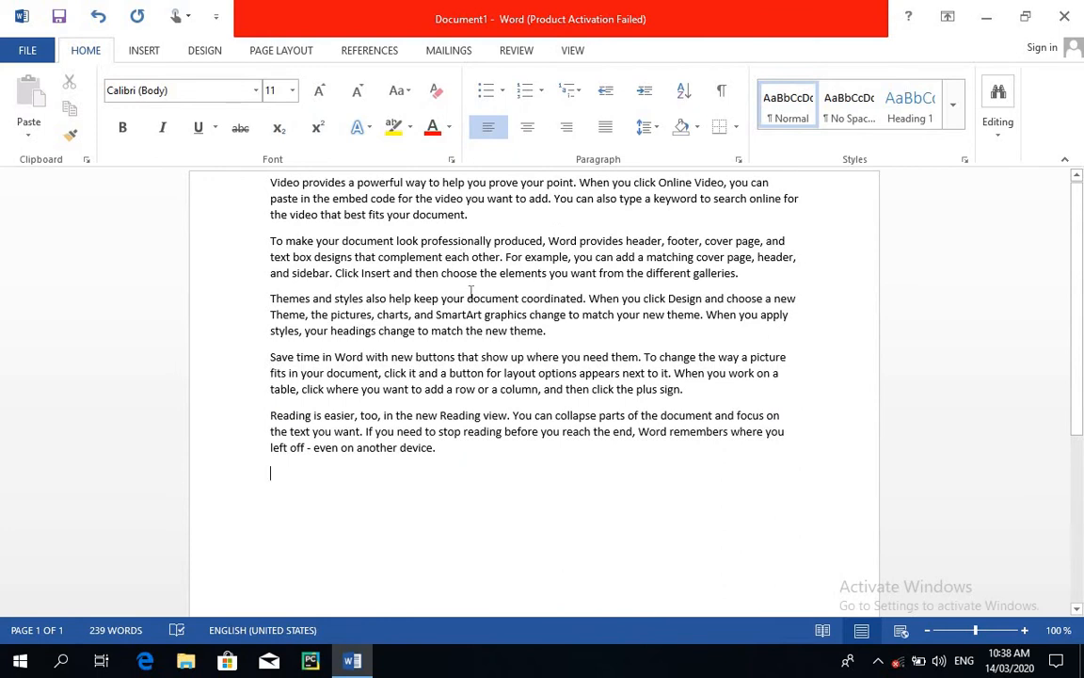
Select the first paragraph and make it bold, undoing the formatting once and reapplying it.
drag(472, 215, 266, 191)
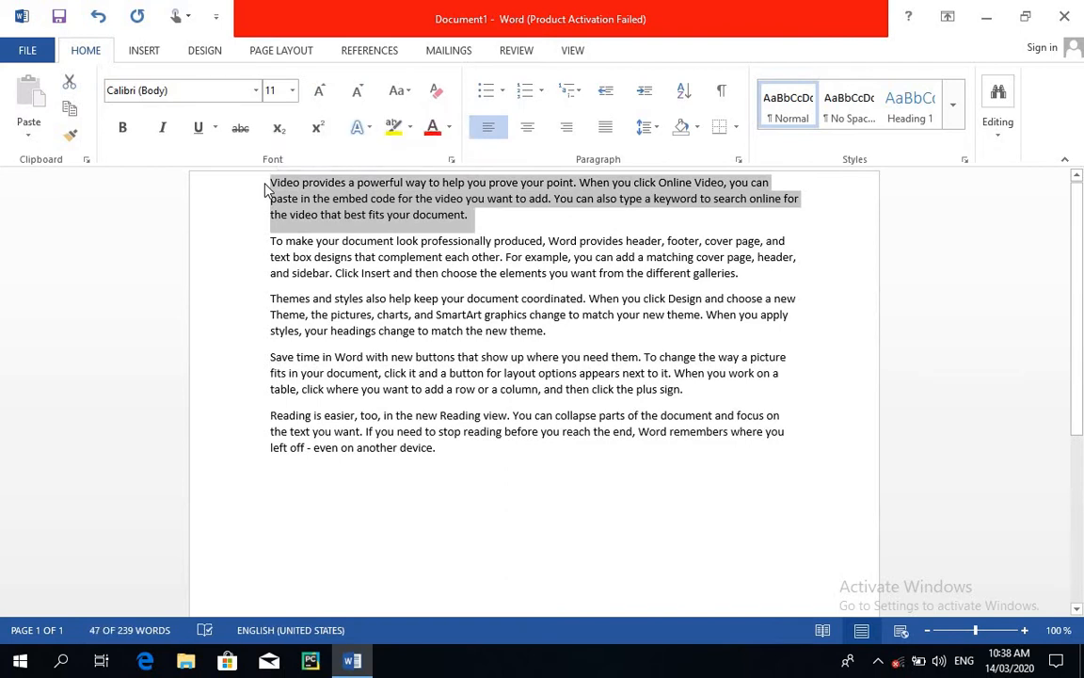
key(ctrl+b)
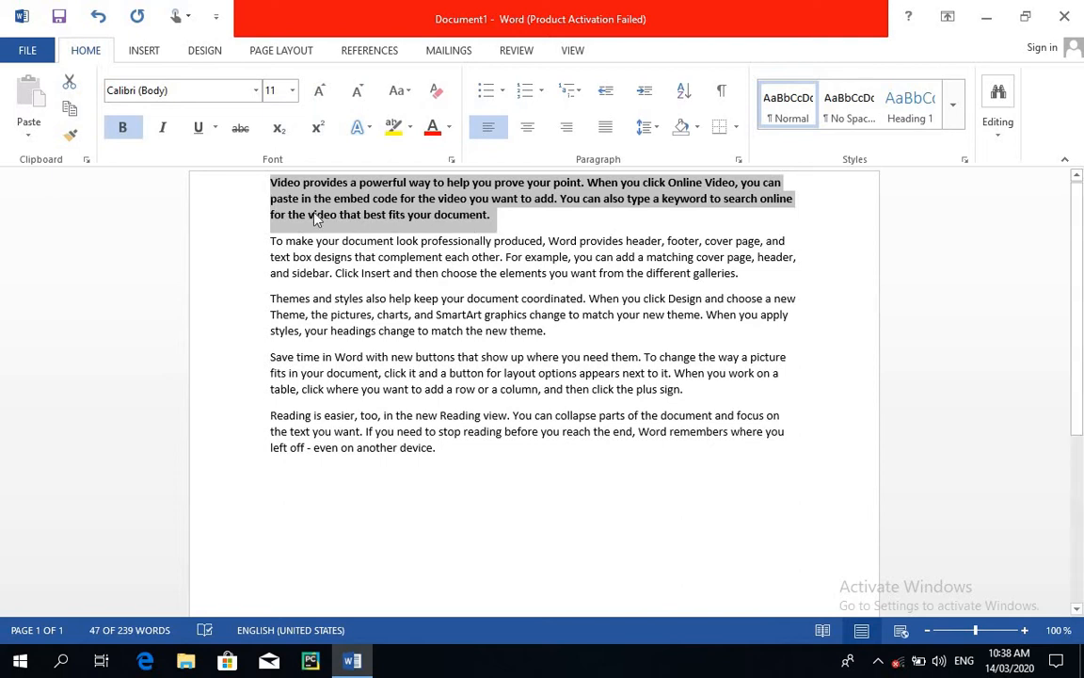
key(ctrl+z)
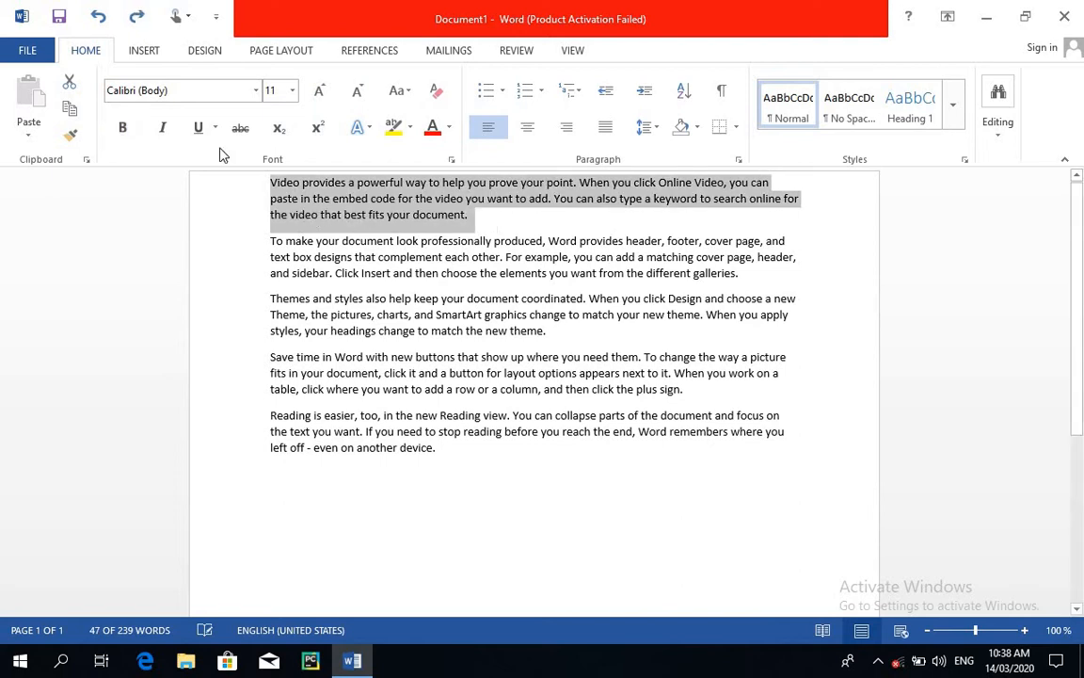
click(123, 132)
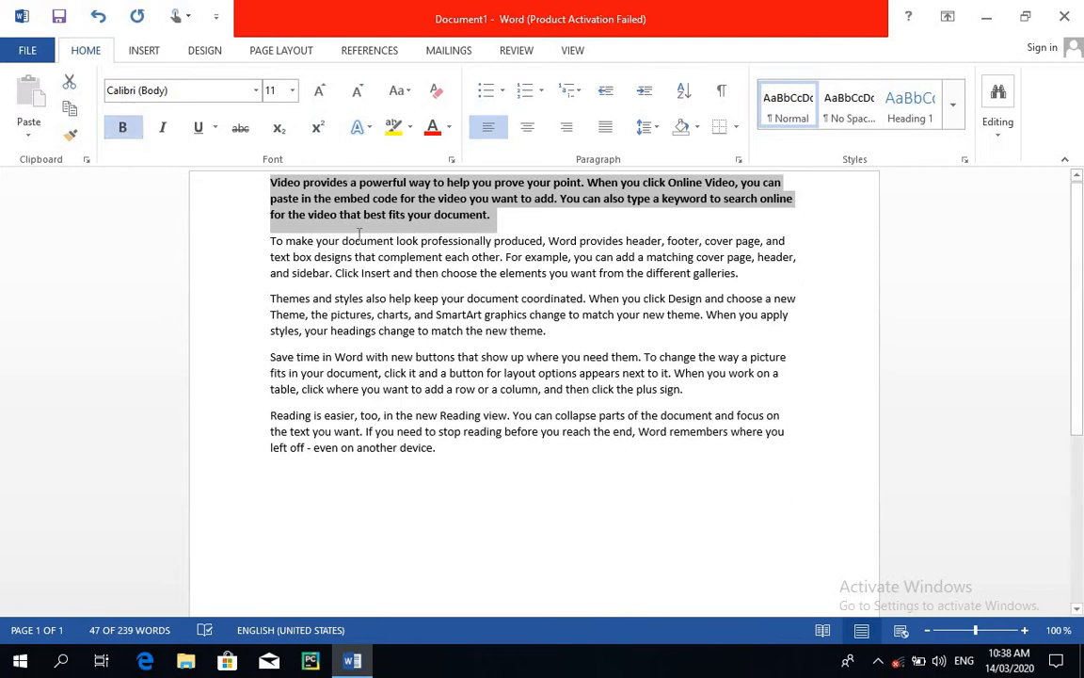
Italicize the first paragraph and remove the italics again, doing this twice.
click(168, 129)
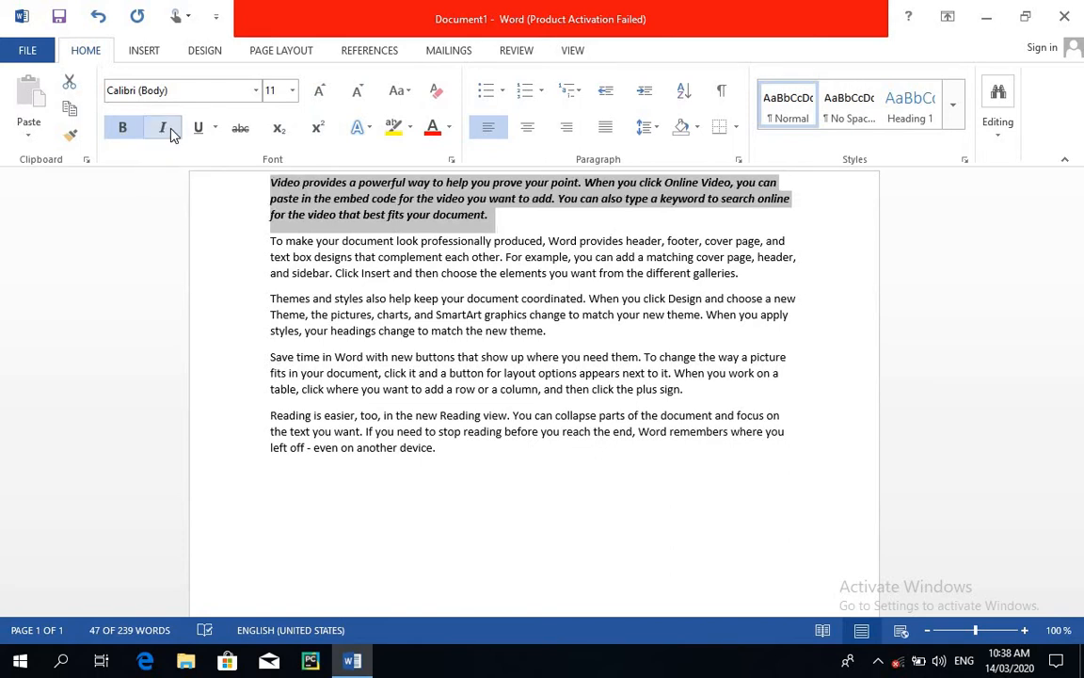
click(171, 134)
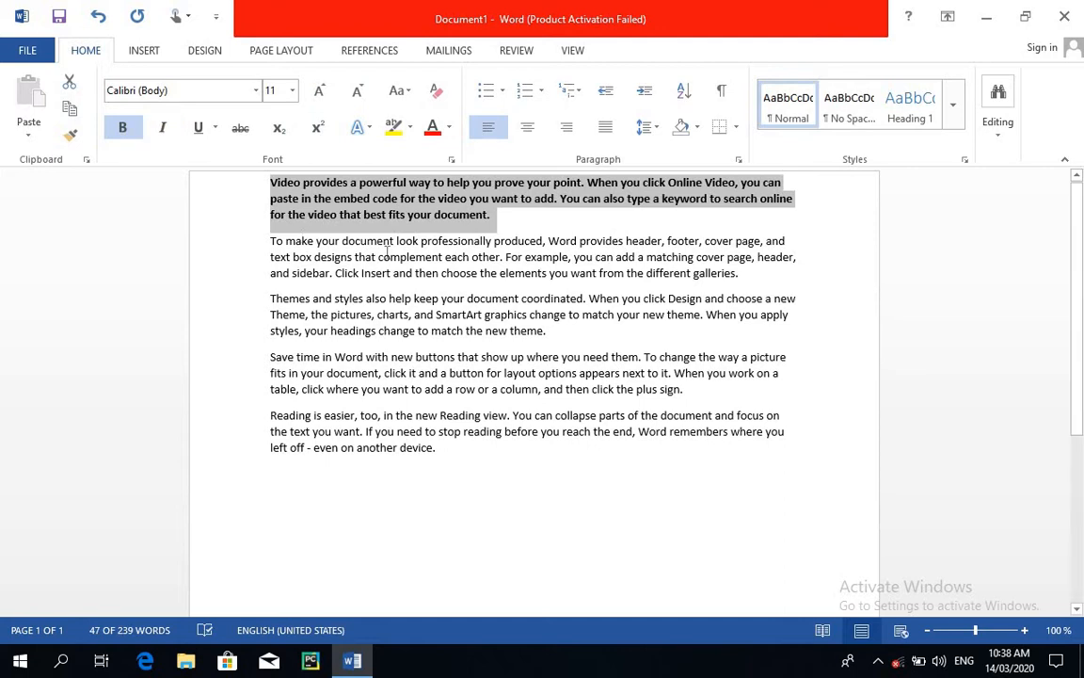
key(ctrl+i)
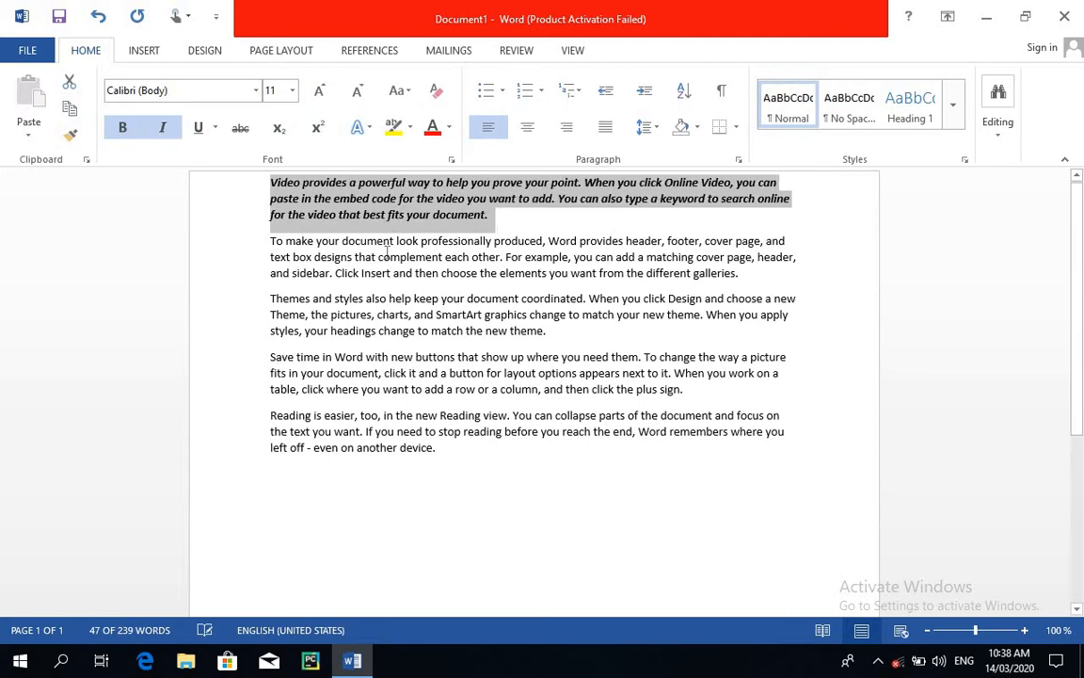
key(ctrl+i)
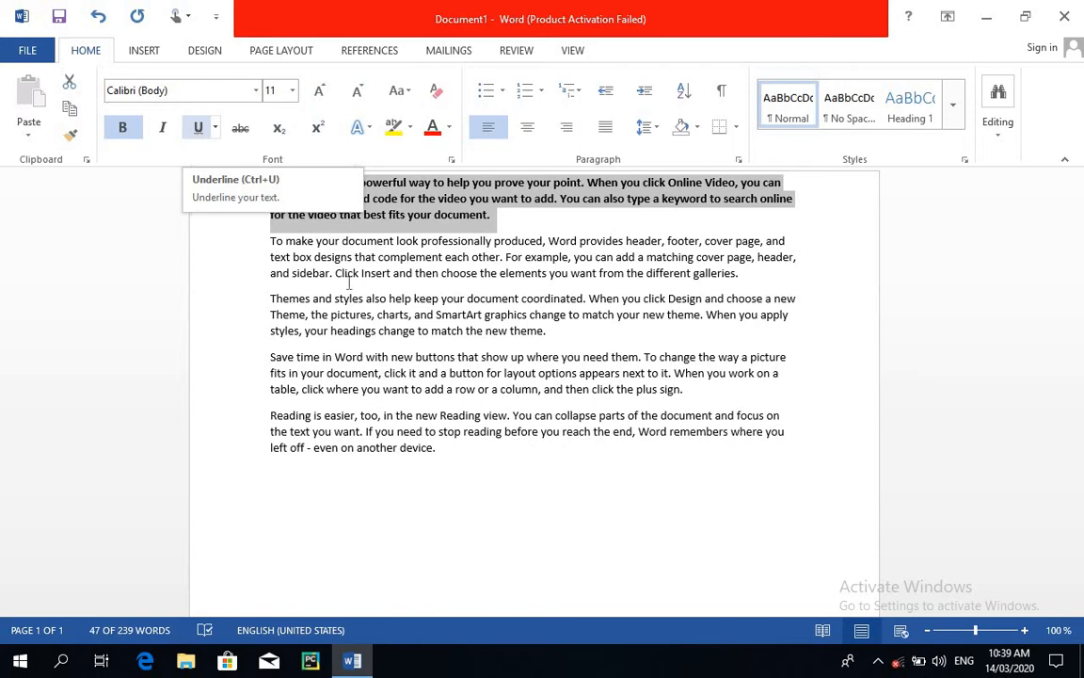
Remove the bold formatting from the first paragraph.
click(483, 330)
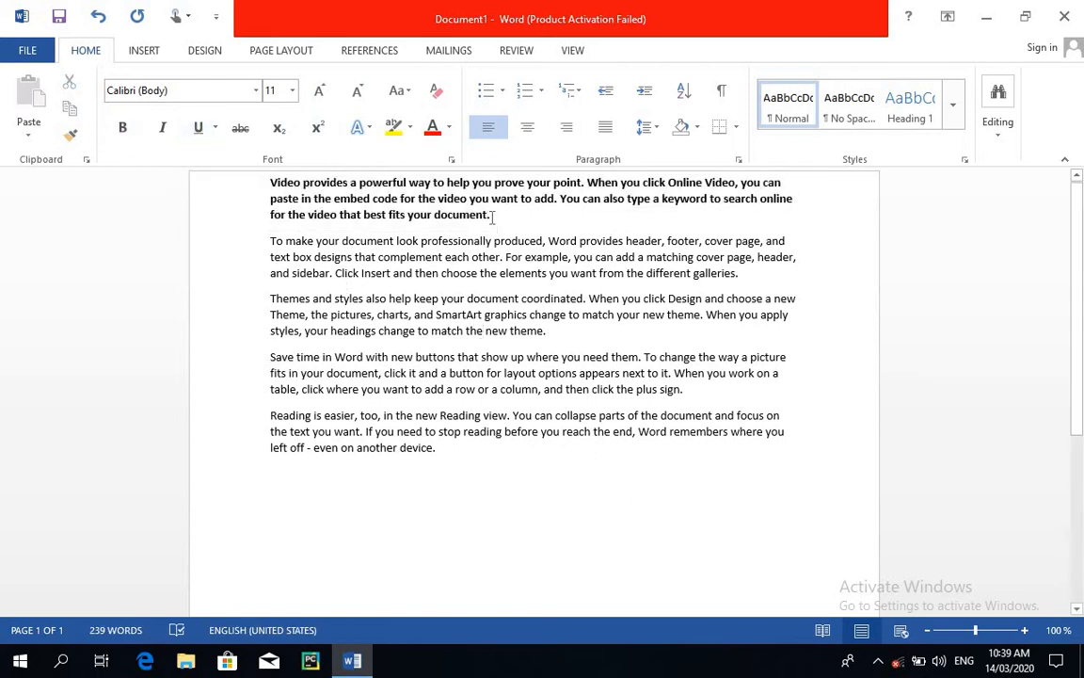
drag(491, 215, 268, 182)
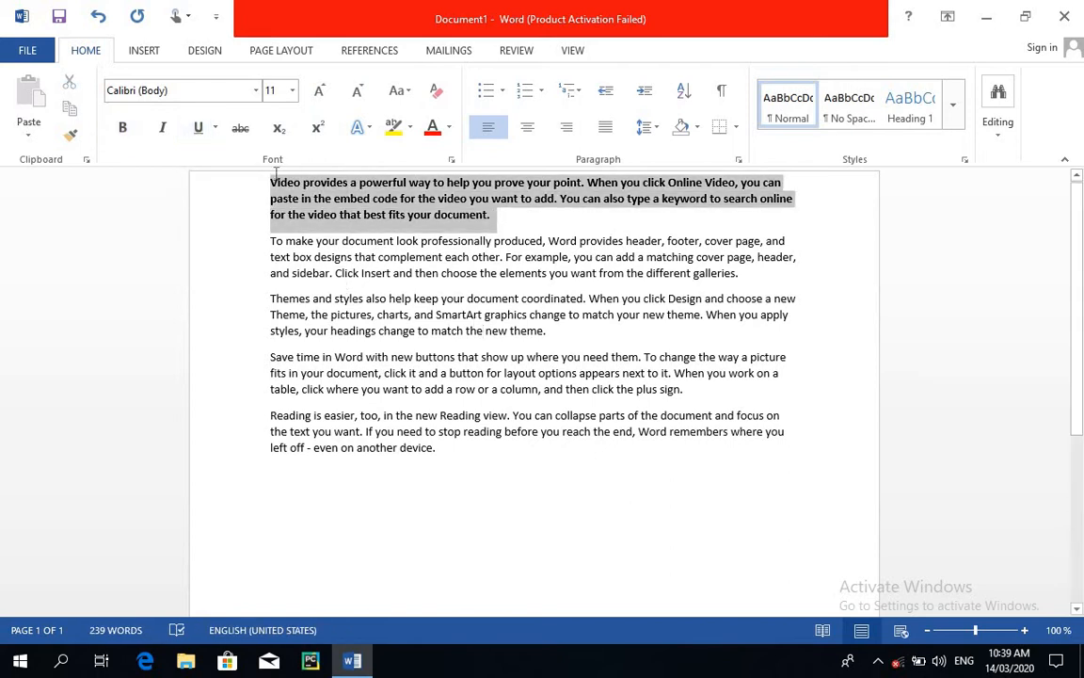
click(123, 128)
click(459, 256)
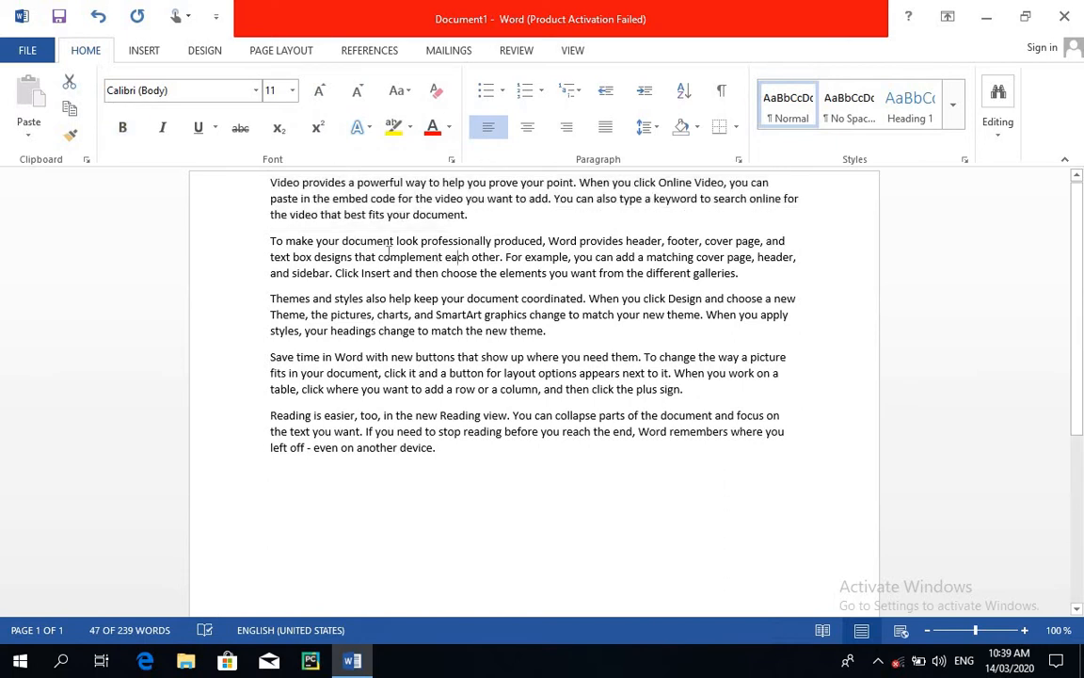
Underline the first line of the second paragraph.
drag(270, 241, 798, 242)
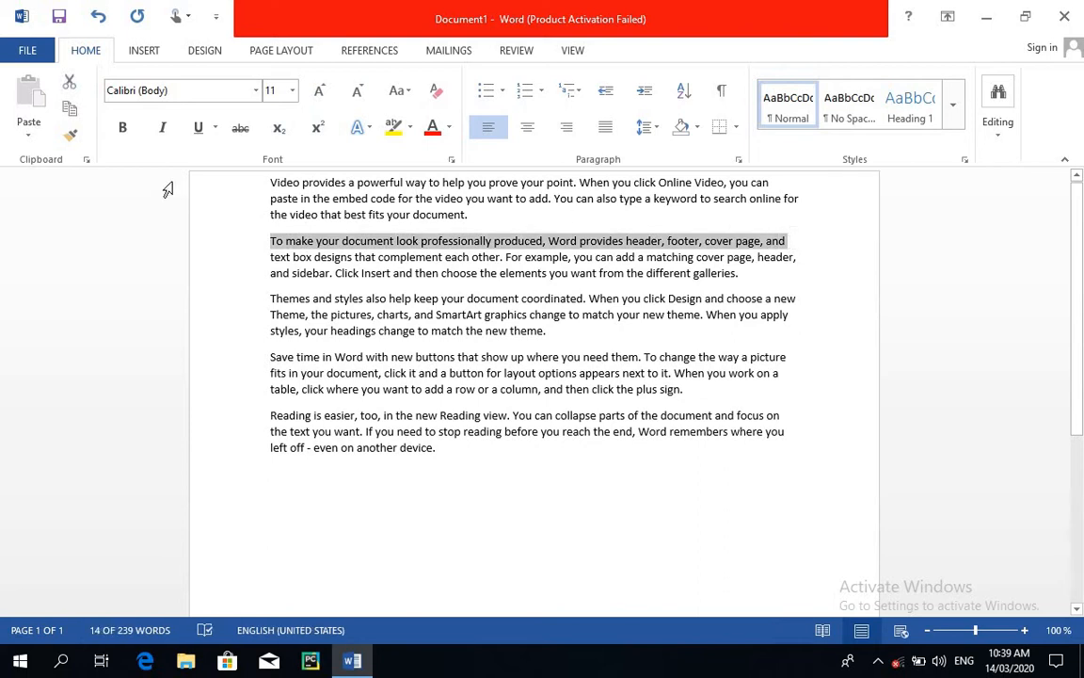
click(200, 135)
key(ctrl+u)
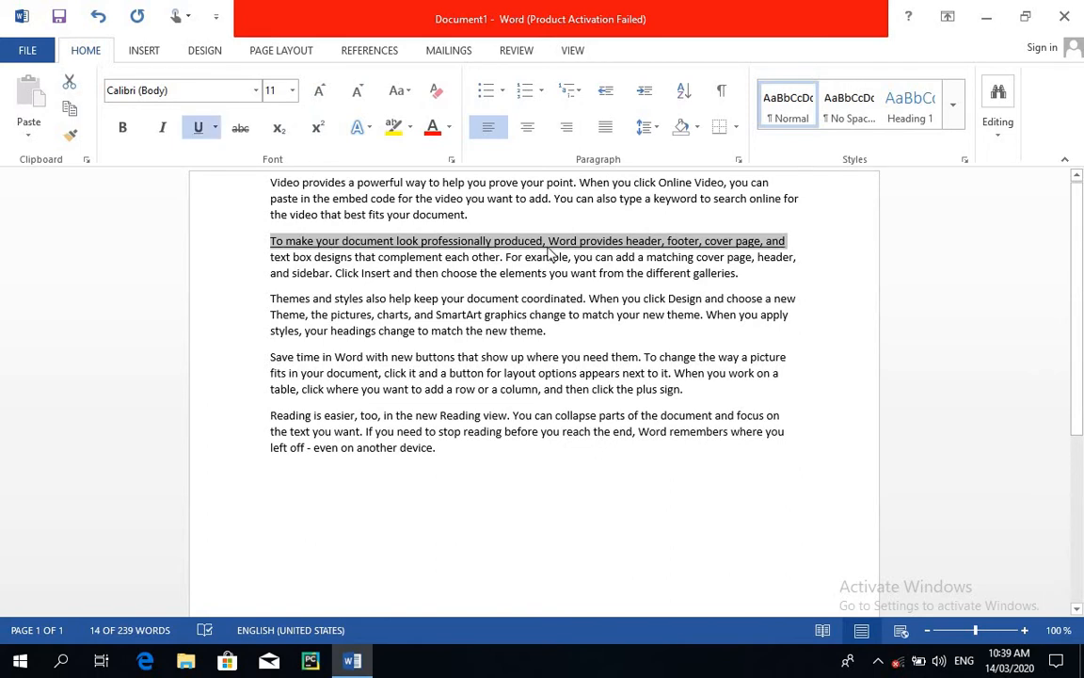
click(548, 248)
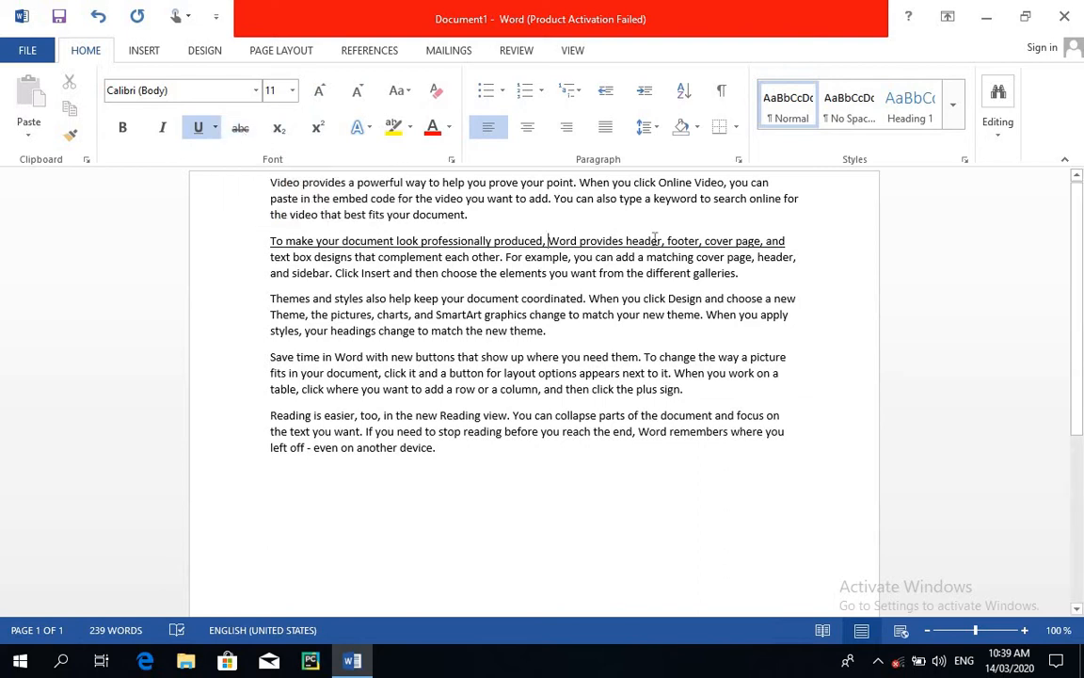
Remove the underline from the first line of the second paragraph.
drag(425, 256, 237, 235)
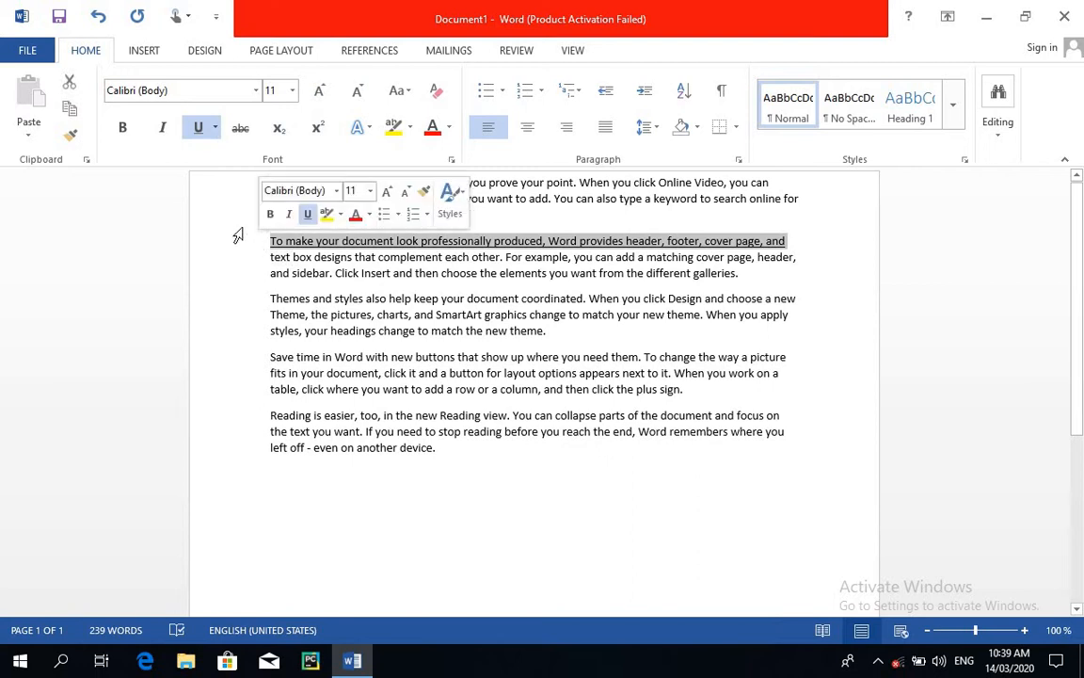
click(200, 127)
click(396, 312)
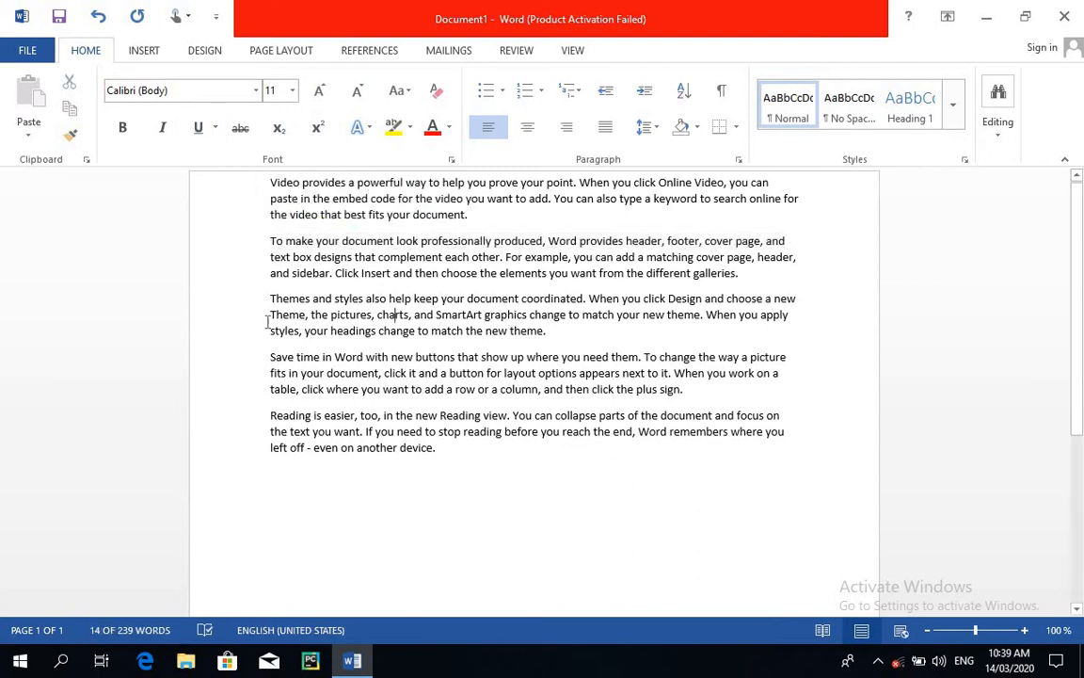
Apply strikethrough to the third paragraph and remove it again.
drag(272, 298, 550, 331)
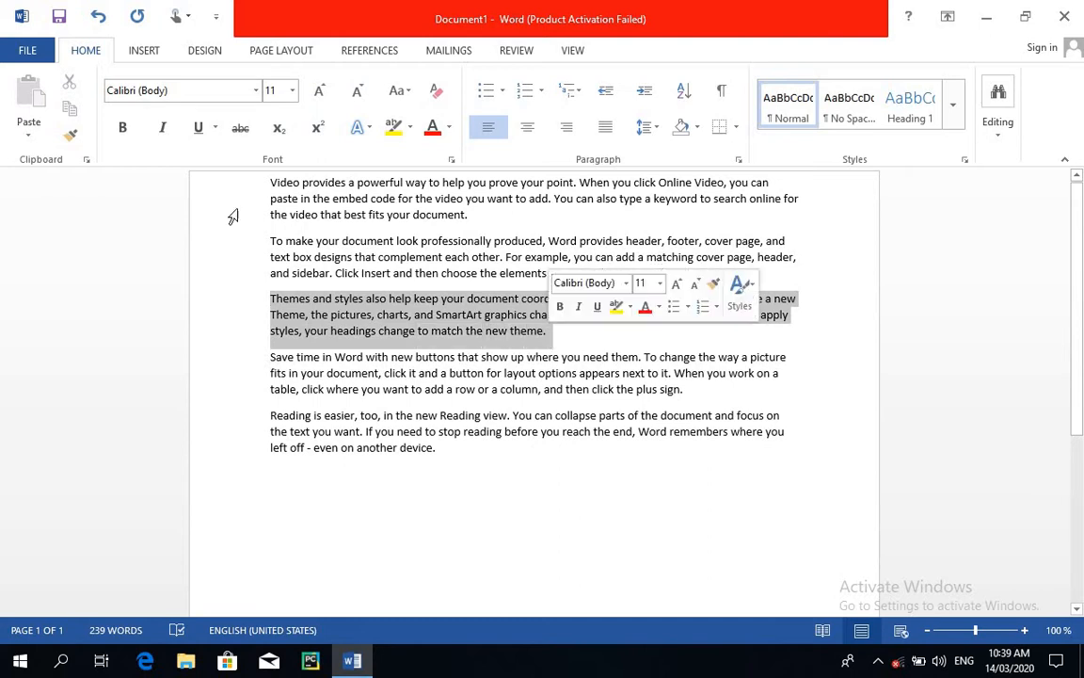
click(241, 130)
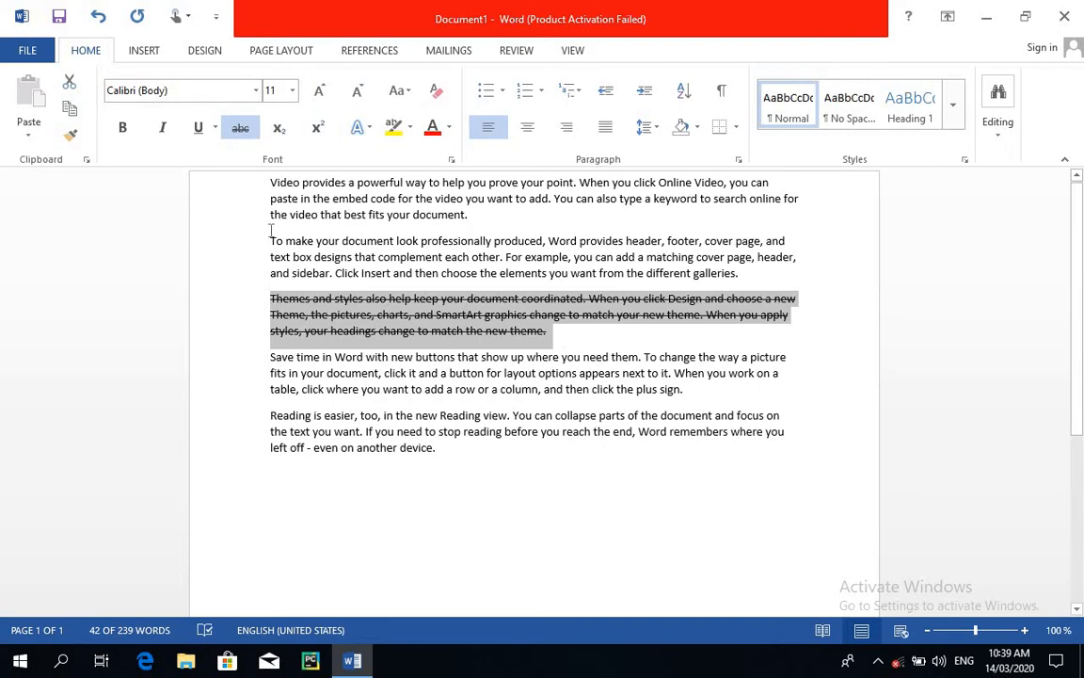
click(241, 131)
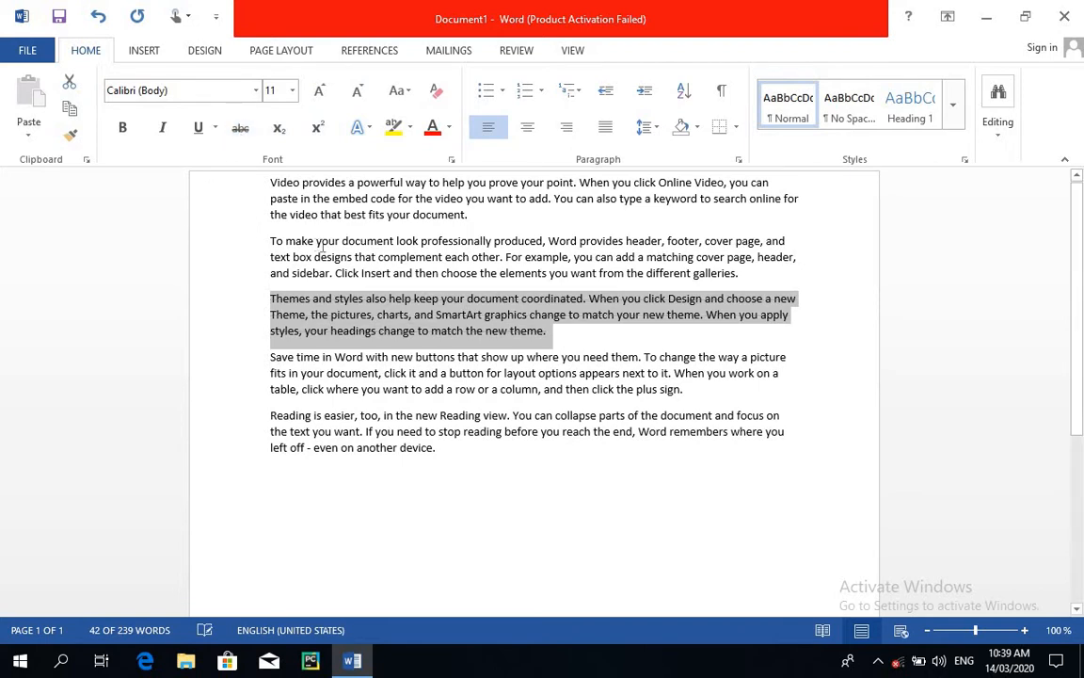
click(464, 356)
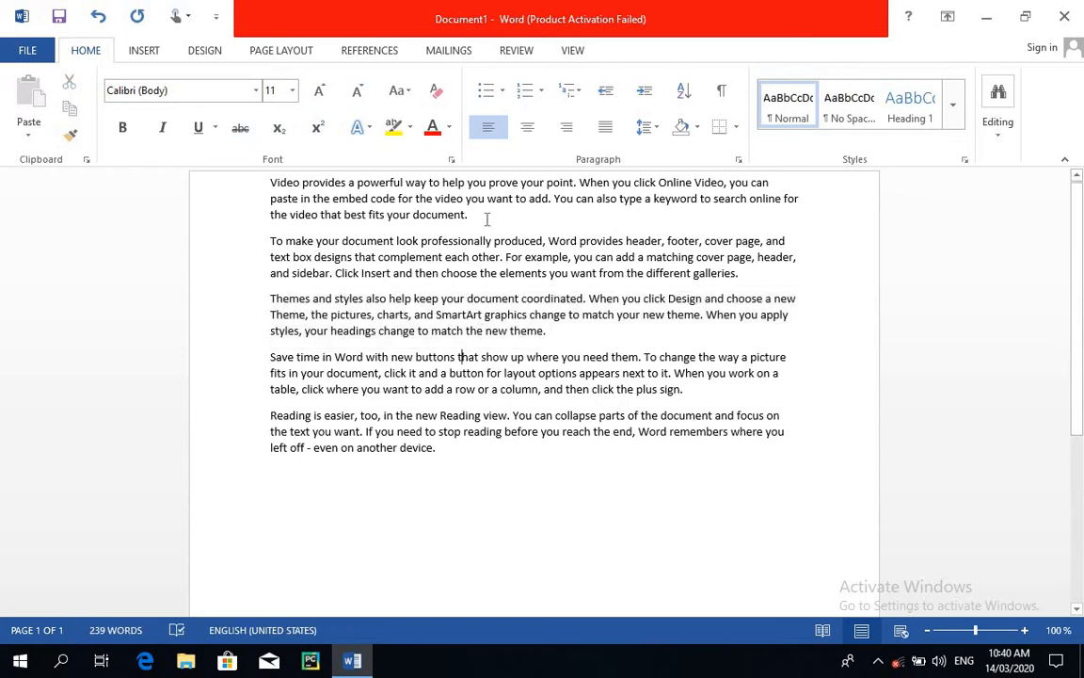
Set the font size of the first paragraph to 12.
drag(477, 215, 266, 193)
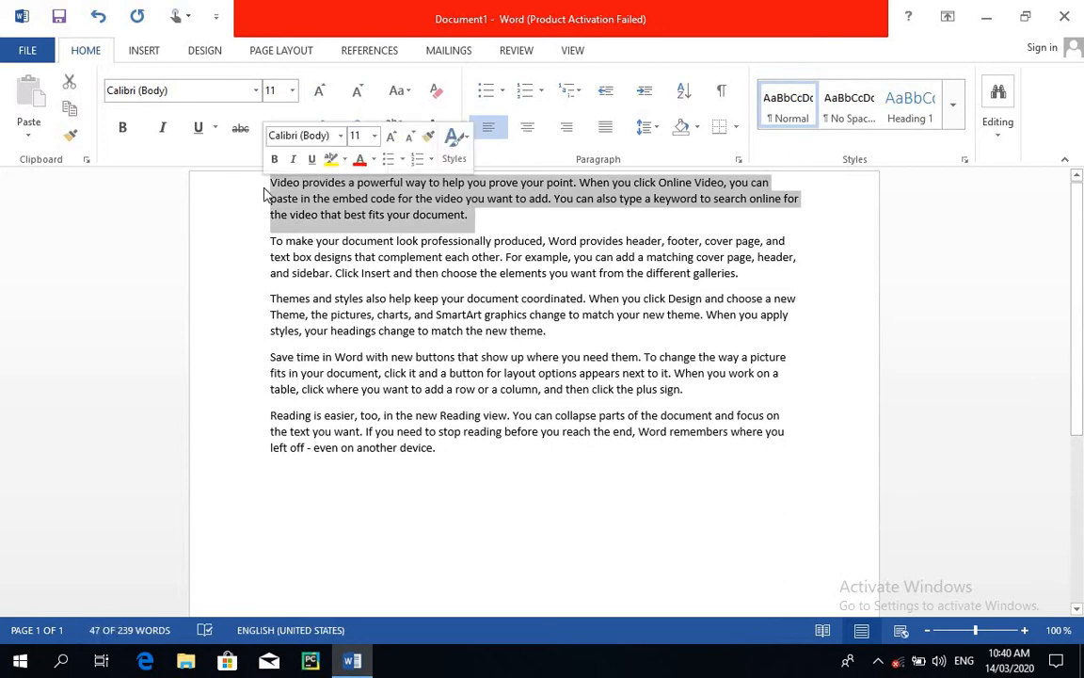
click(292, 90)
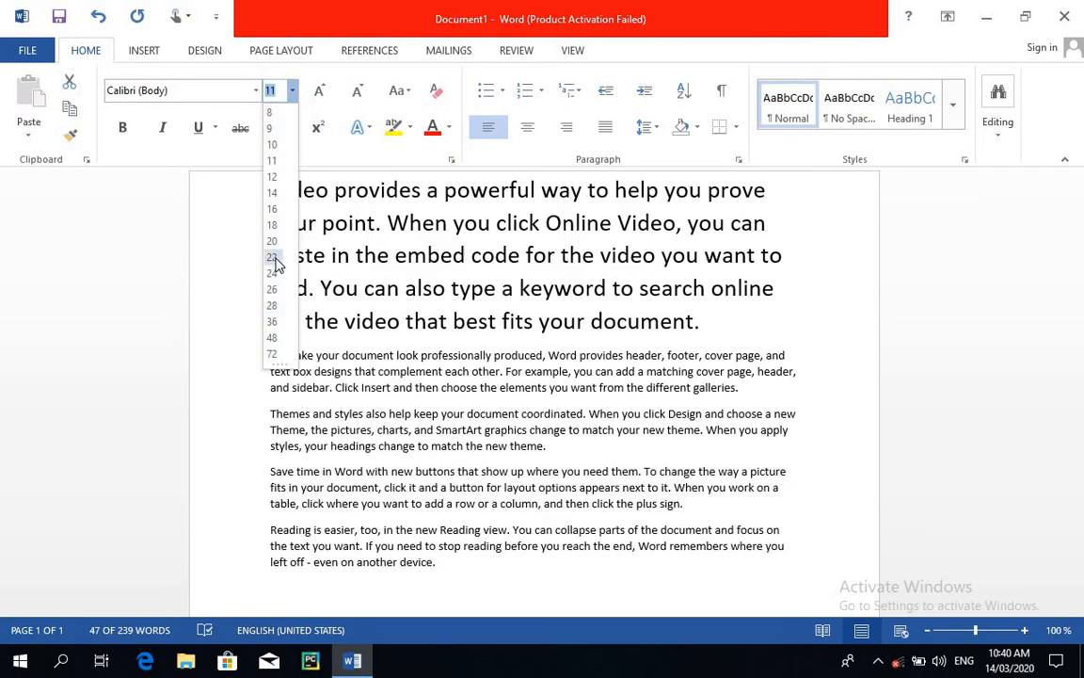
click(274, 178)
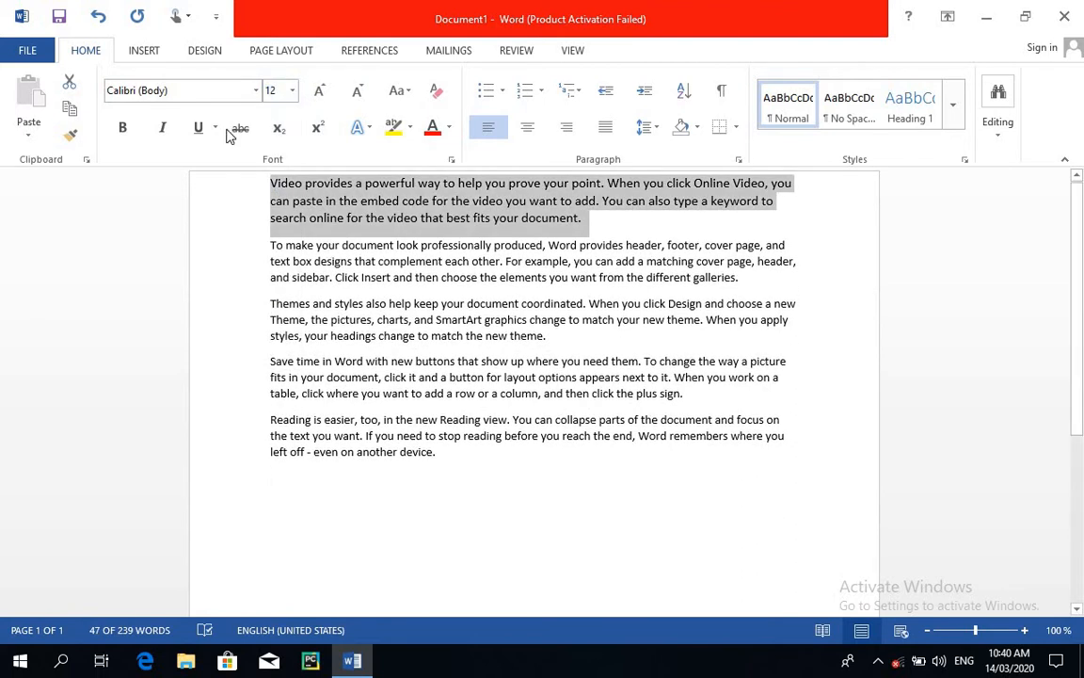
Preview the available fonts on the first paragraph and close the font list without choosing one.
click(255, 90)
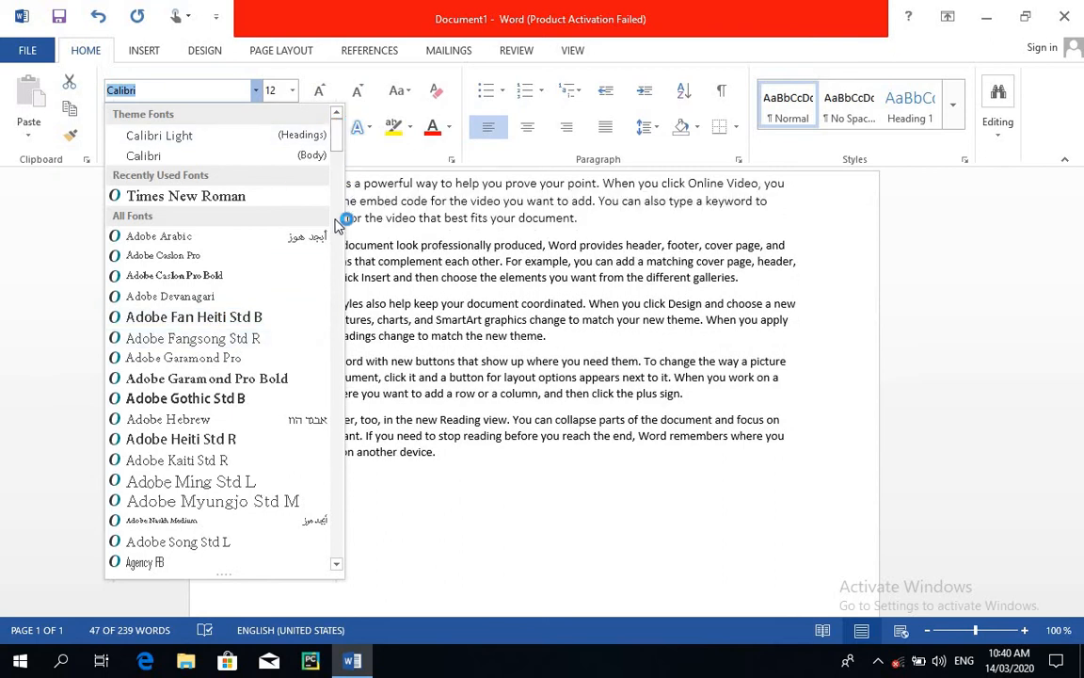
mouse_move(338, 132)
mouse_down()
mouse_move(334, 387)
mouse_move(337, 136)
mouse_up()
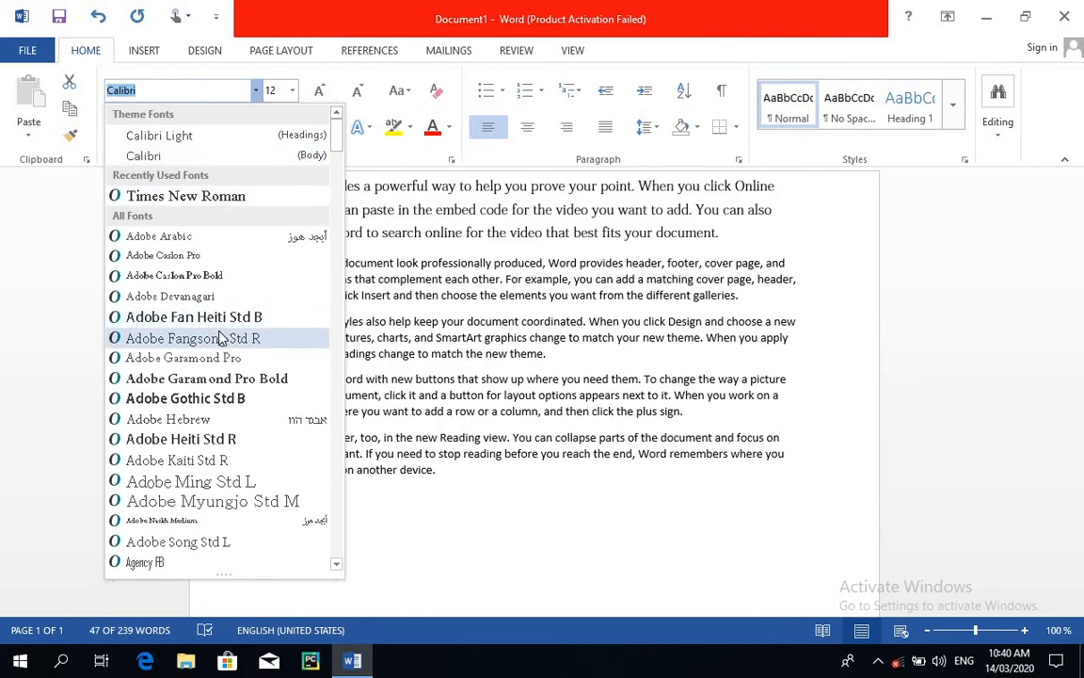
click(496, 518)
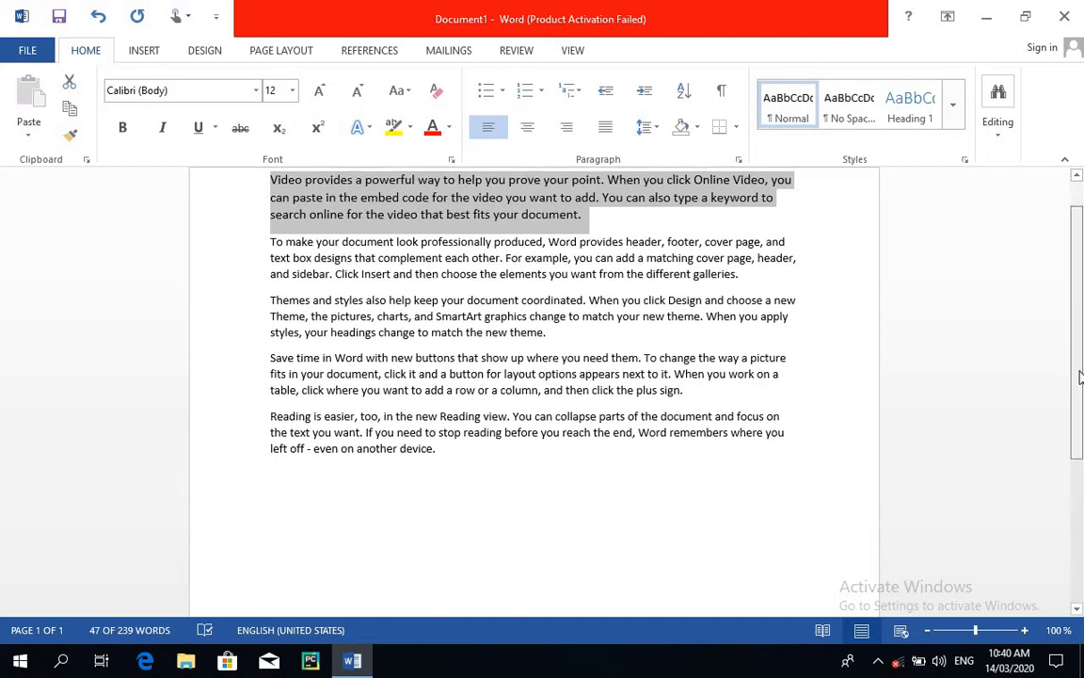
Add a new line reading "H2o" below the last paragraph of the document.
scroll(674, 379, down, 3)
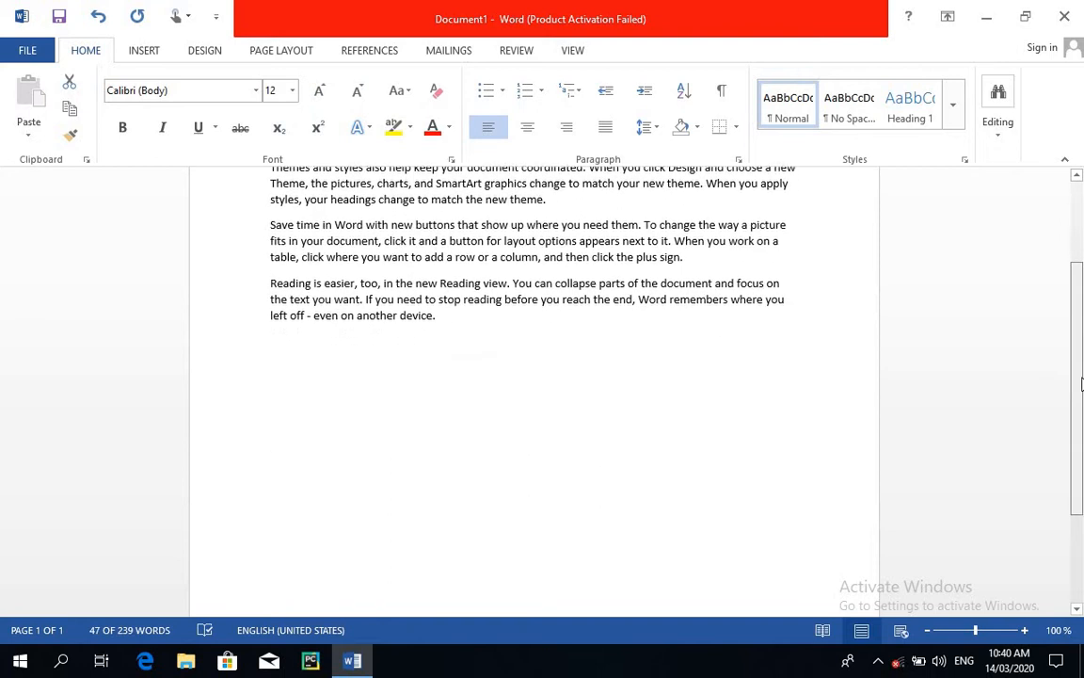
click(492, 432)
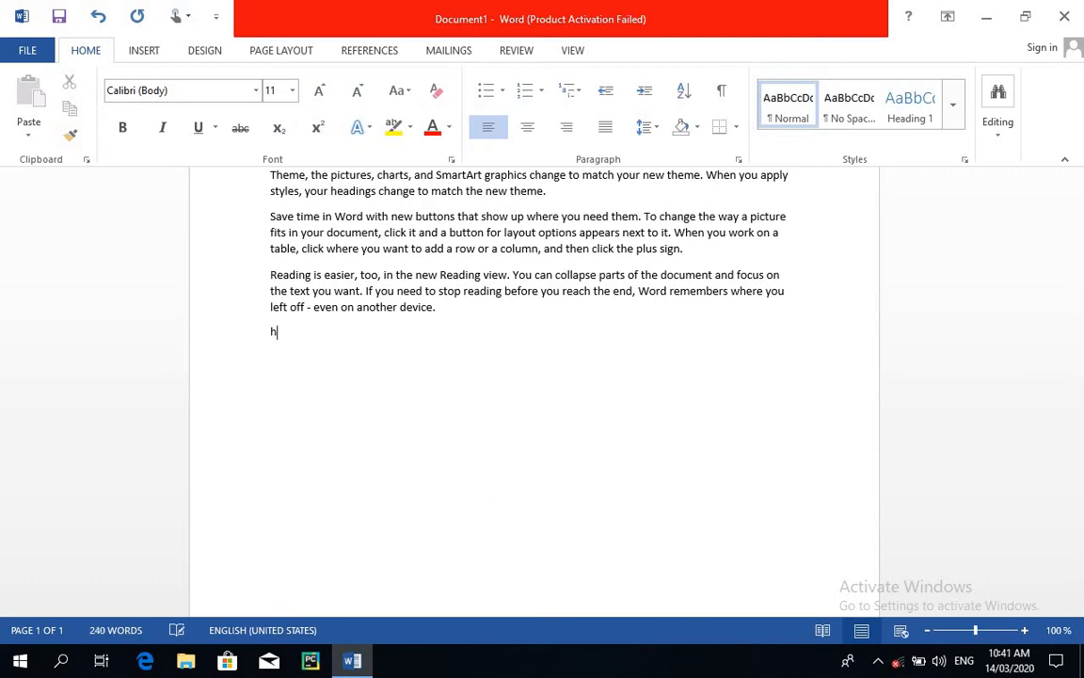
key(BackSpace)
text(H2O)
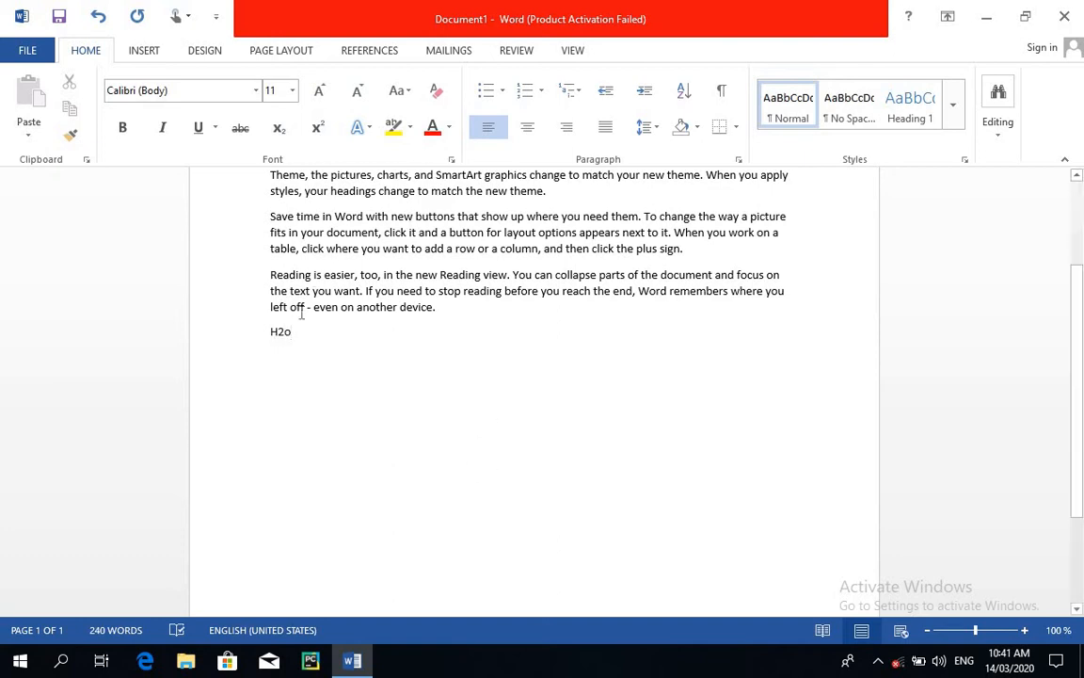
Format the 2 in "H2o" as subscript.
drag(285, 333, 280, 337)
click(278, 129)
click(279, 344)
Set the font size of the whole H2o formula to 14.
drag(266, 334, 351, 363)
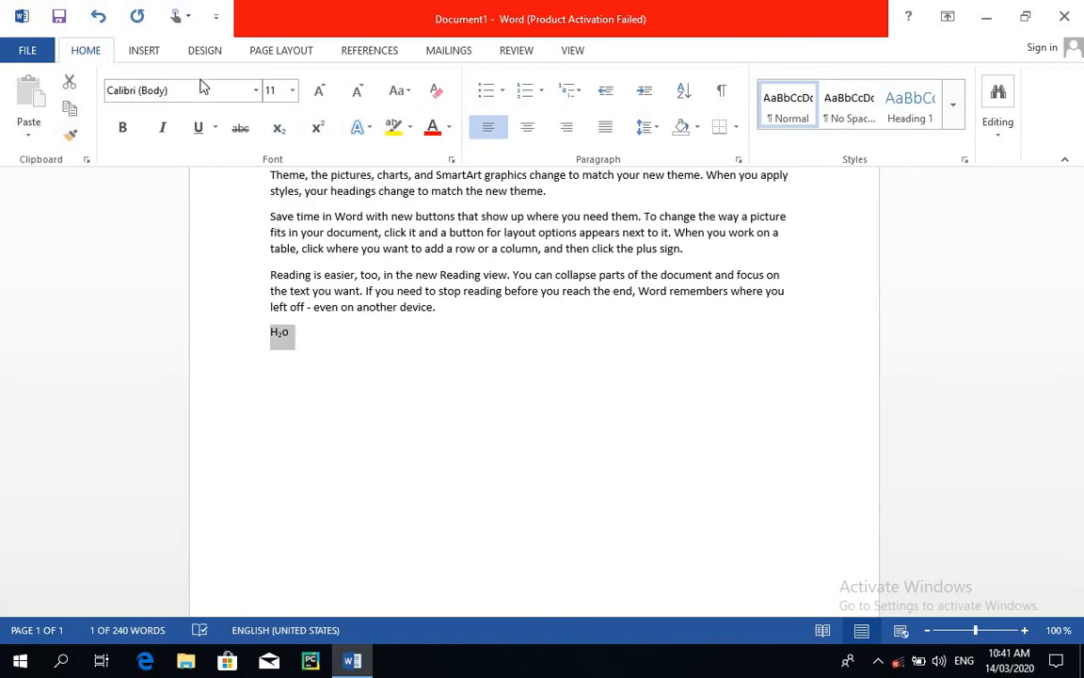
click(293, 90)
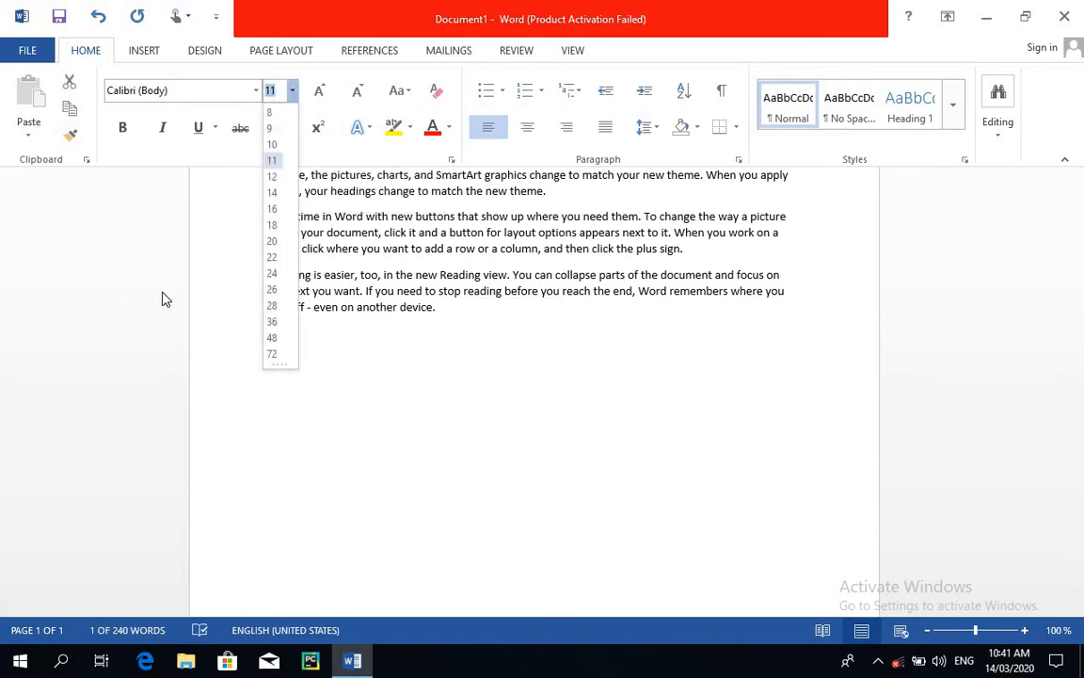
click(272, 192)
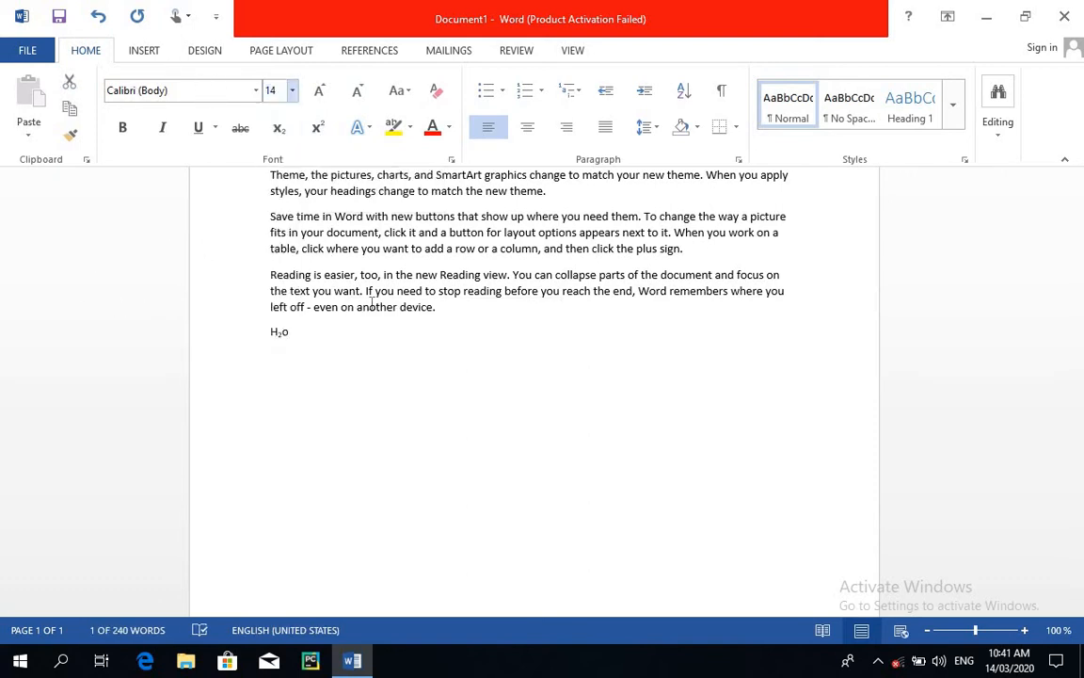
click(320, 350)
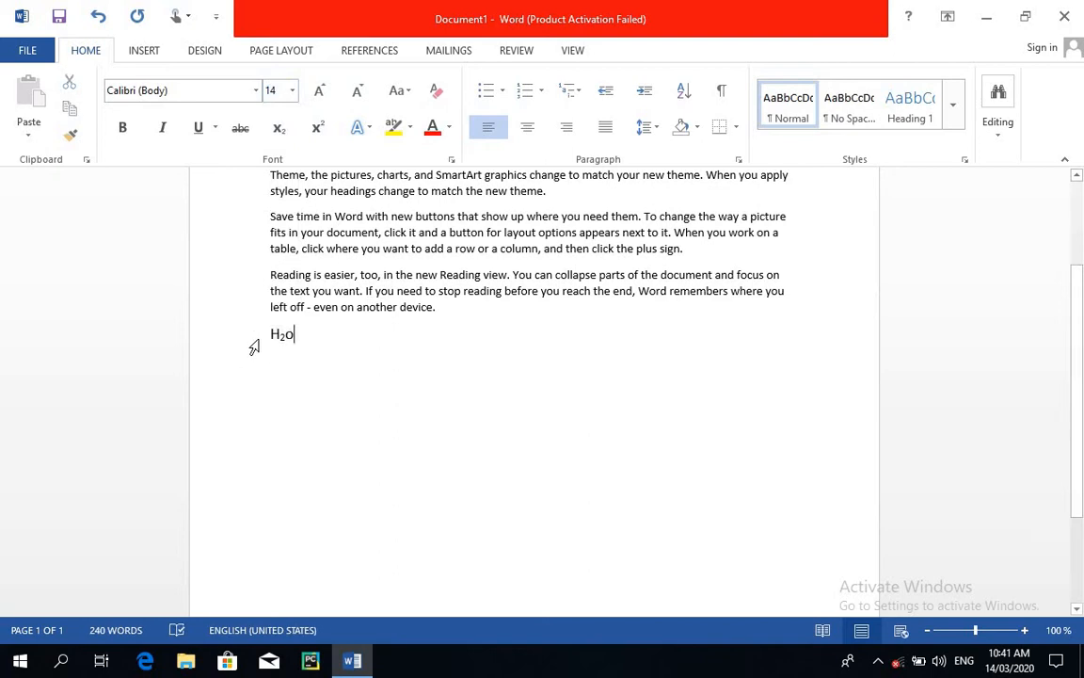
drag(267, 334, 351, 382)
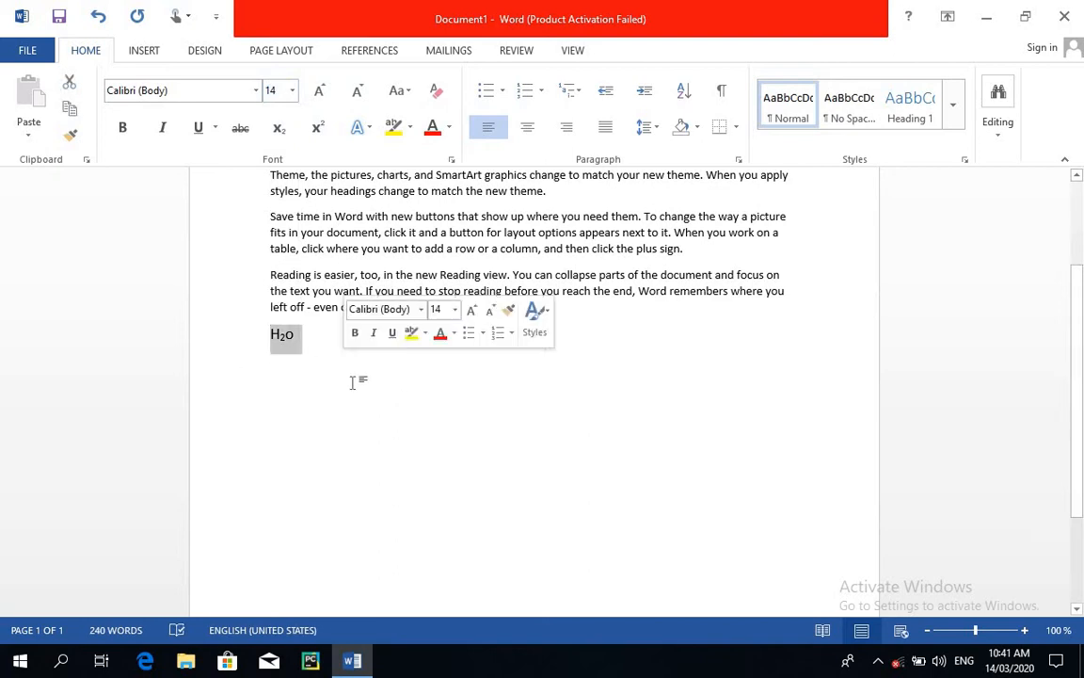
click(399, 407)
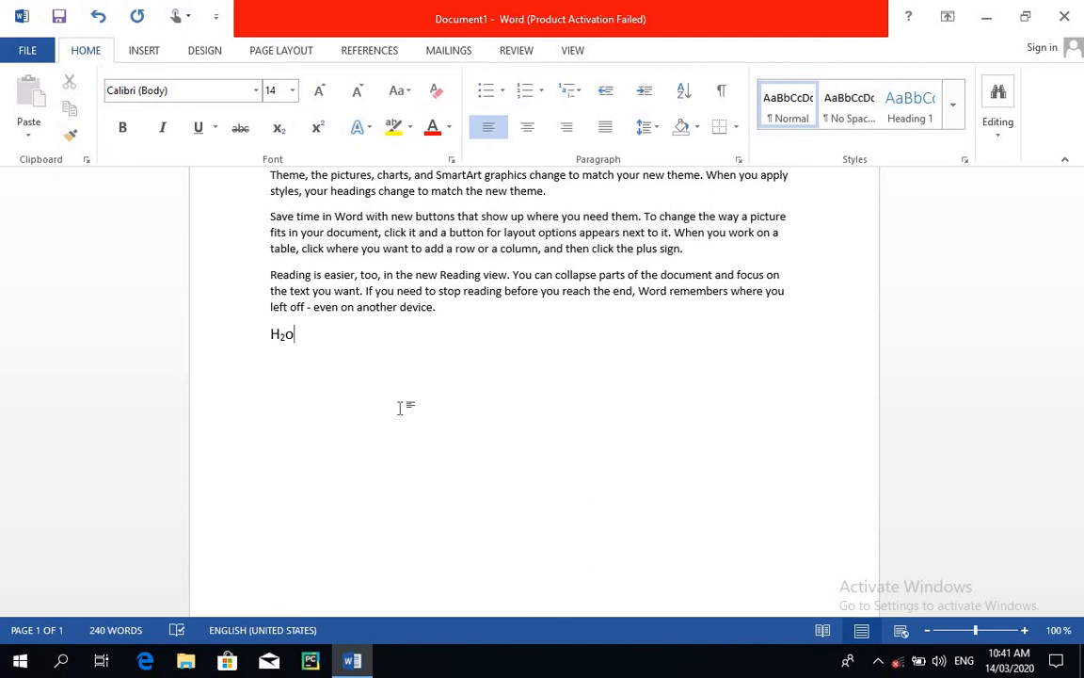
Add "102" after the H2o formula on the same line and format its final 2 as superscript.
text(10)
click(339, 333)
text(2)
drag(350, 335, 341, 336)
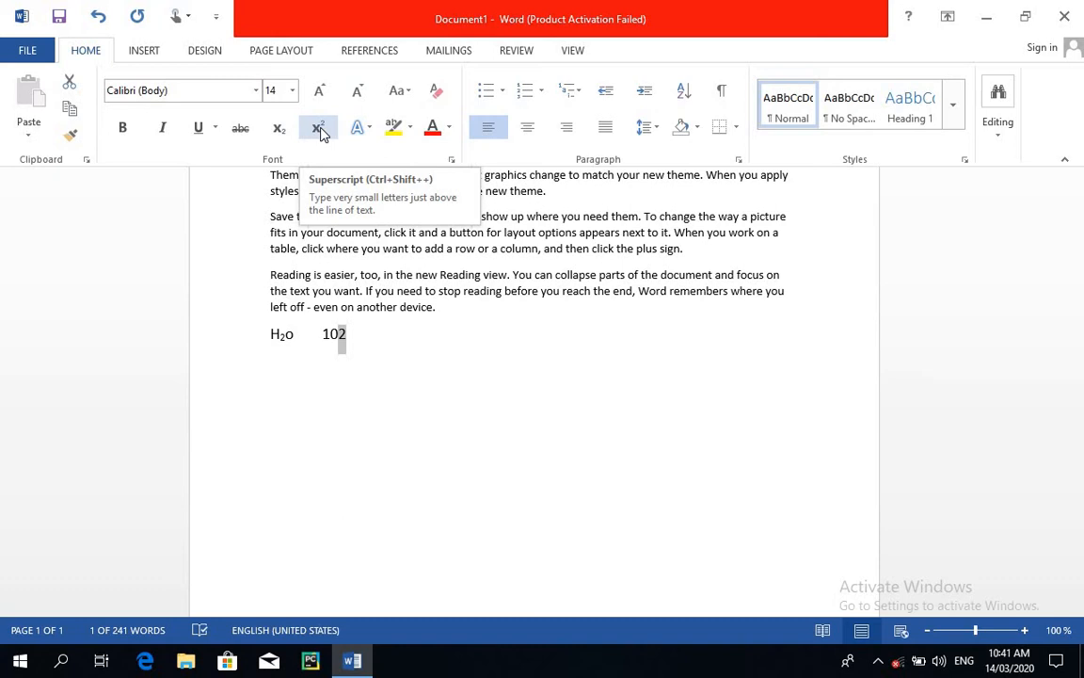
click(318, 129)
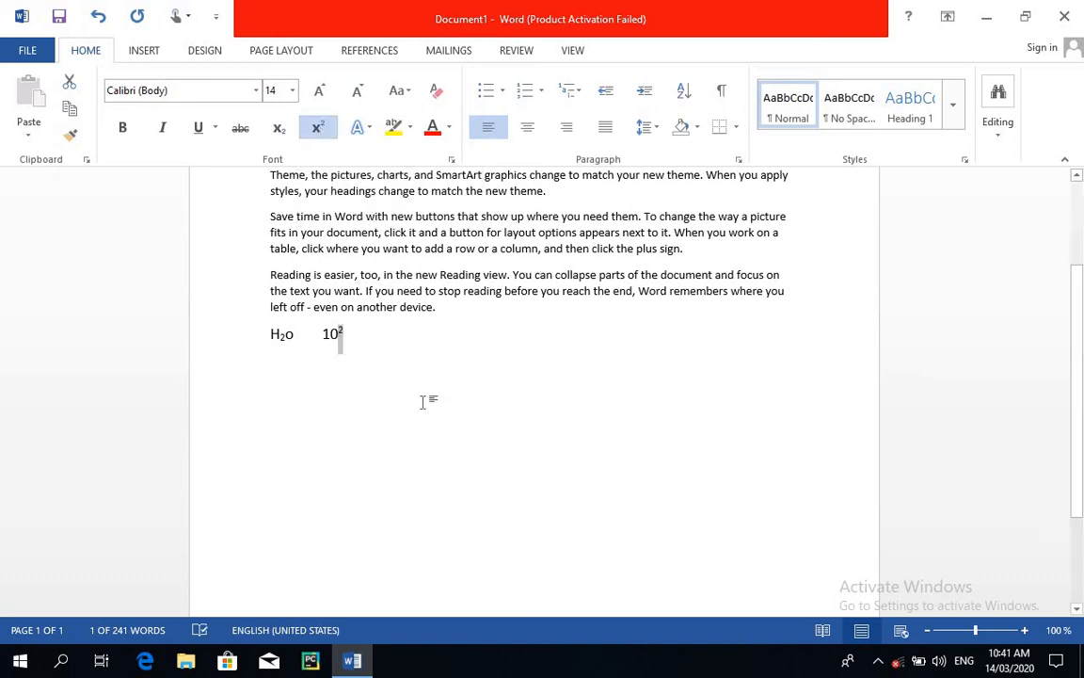
click(374, 353)
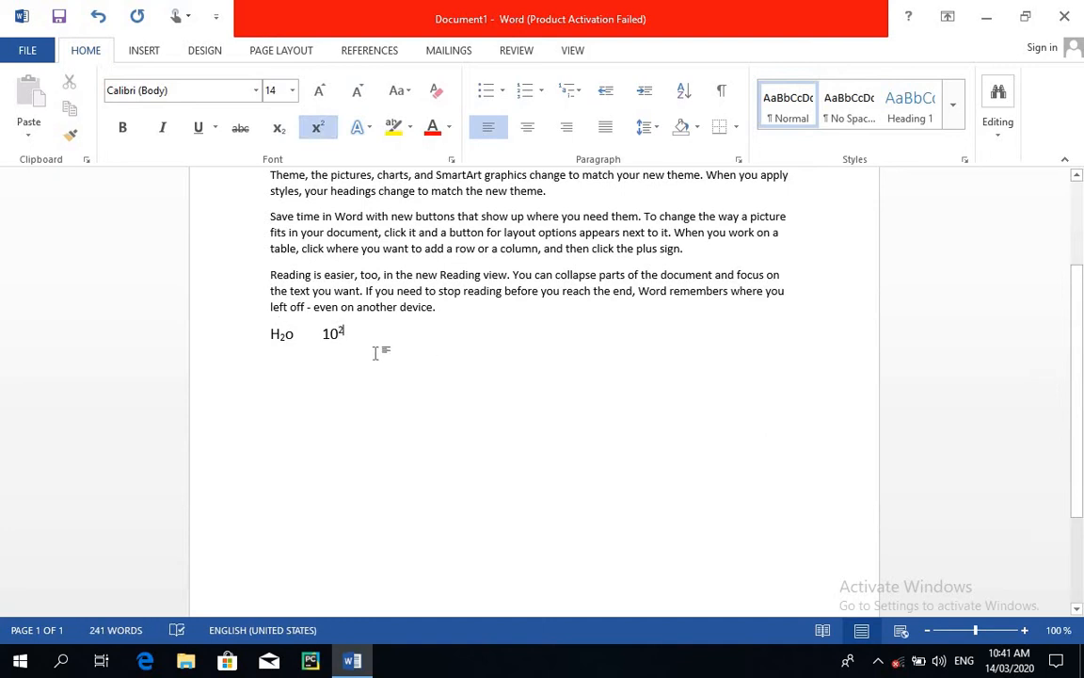
Delete the sample text containing the H2o formula and the 10 squared expression.
double_click(267, 336)
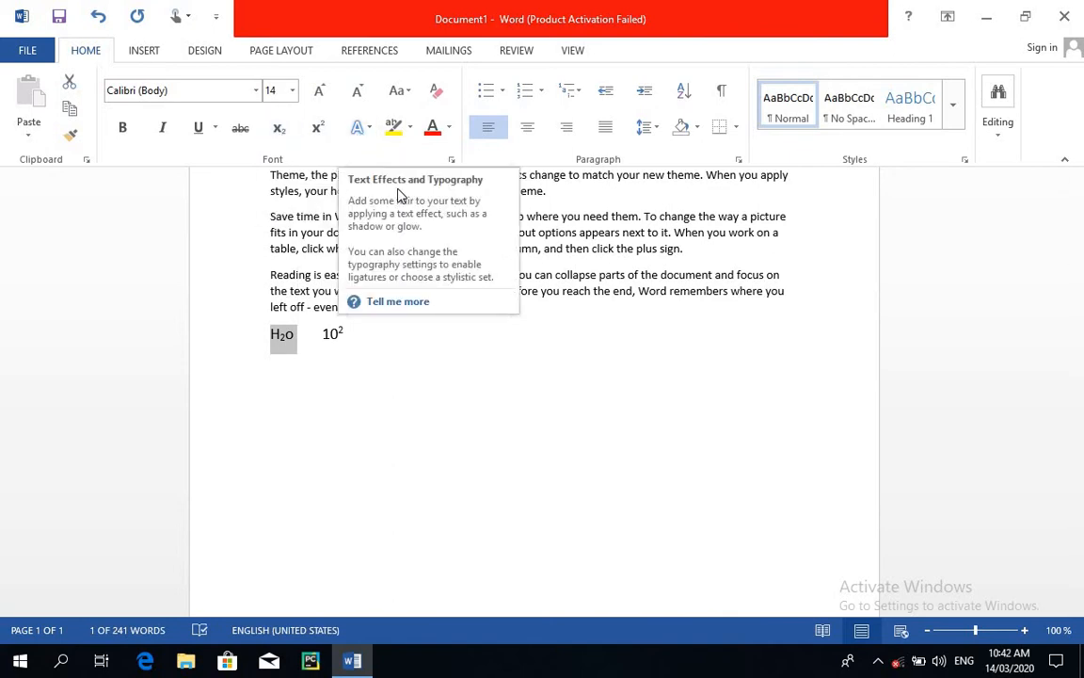
click(353, 334)
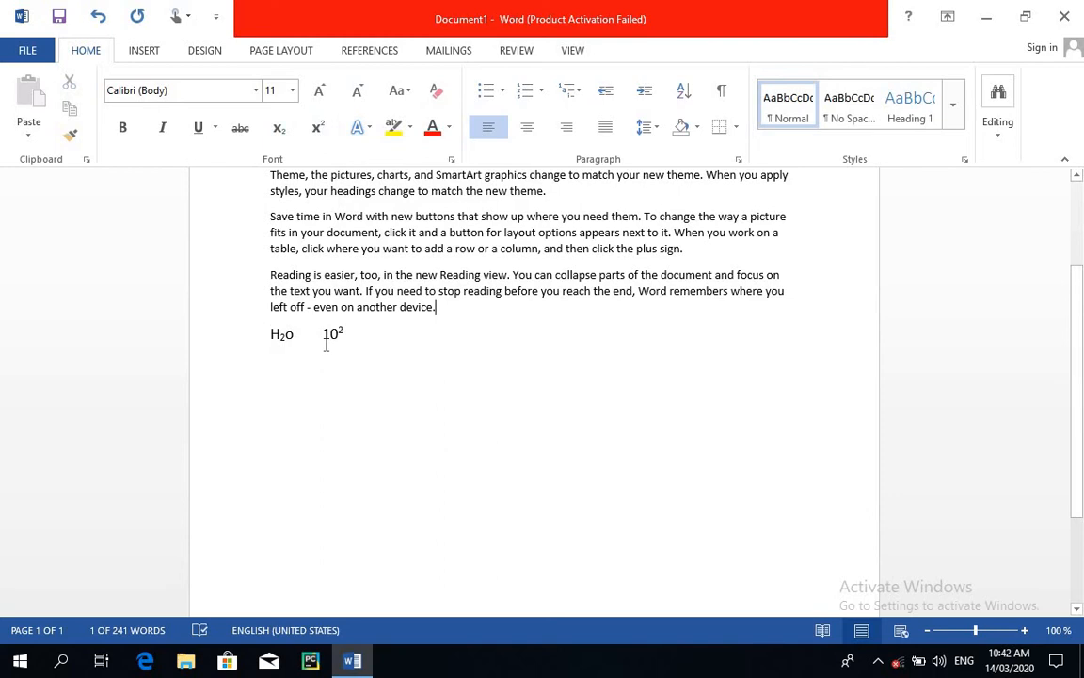
triple_click(272, 334)
key(Delete)
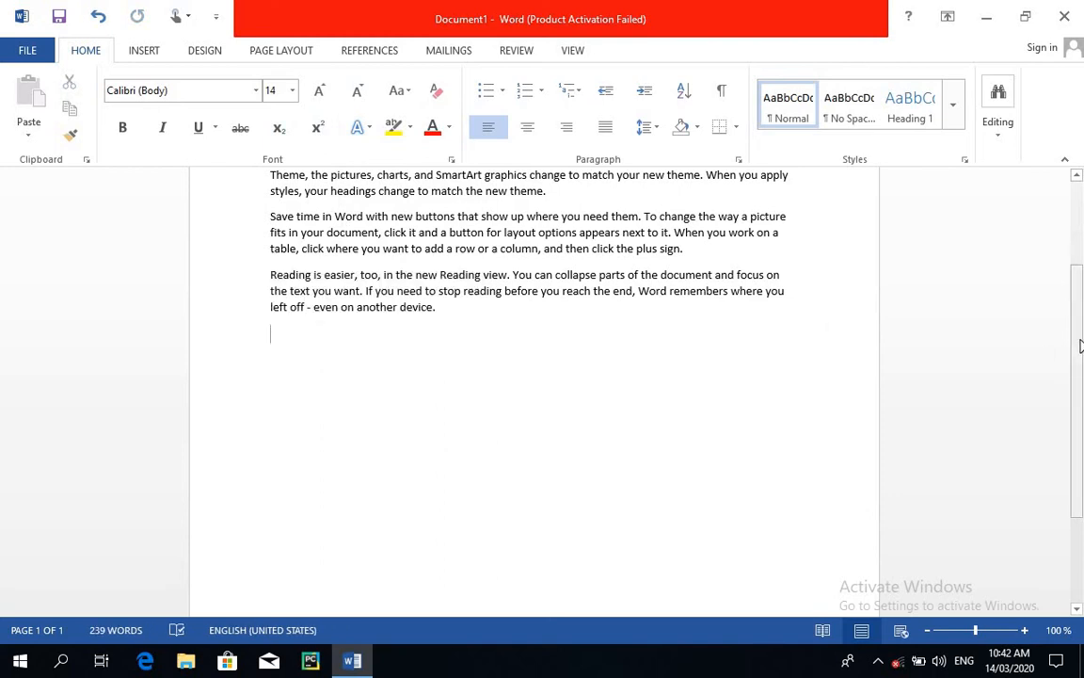
Preview the text effects on the last paragraph, including shadow, number styles, ligatures and stylistic sets, and close the gallery without choosing one.
scroll(1077, 359, up, 3)
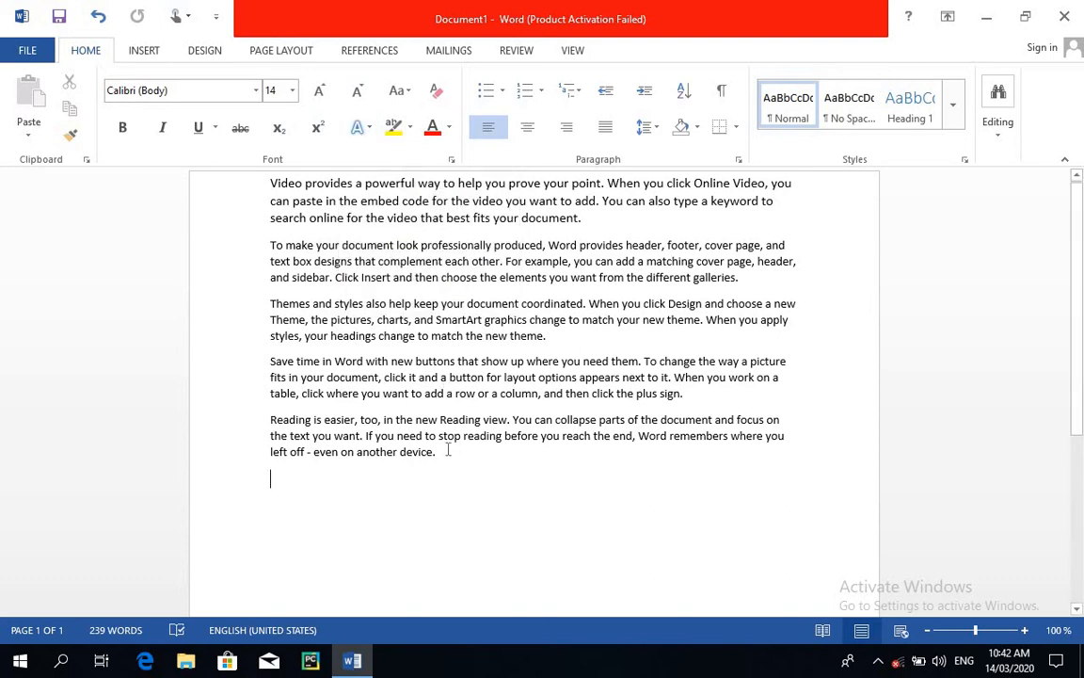
triple_click(279, 423)
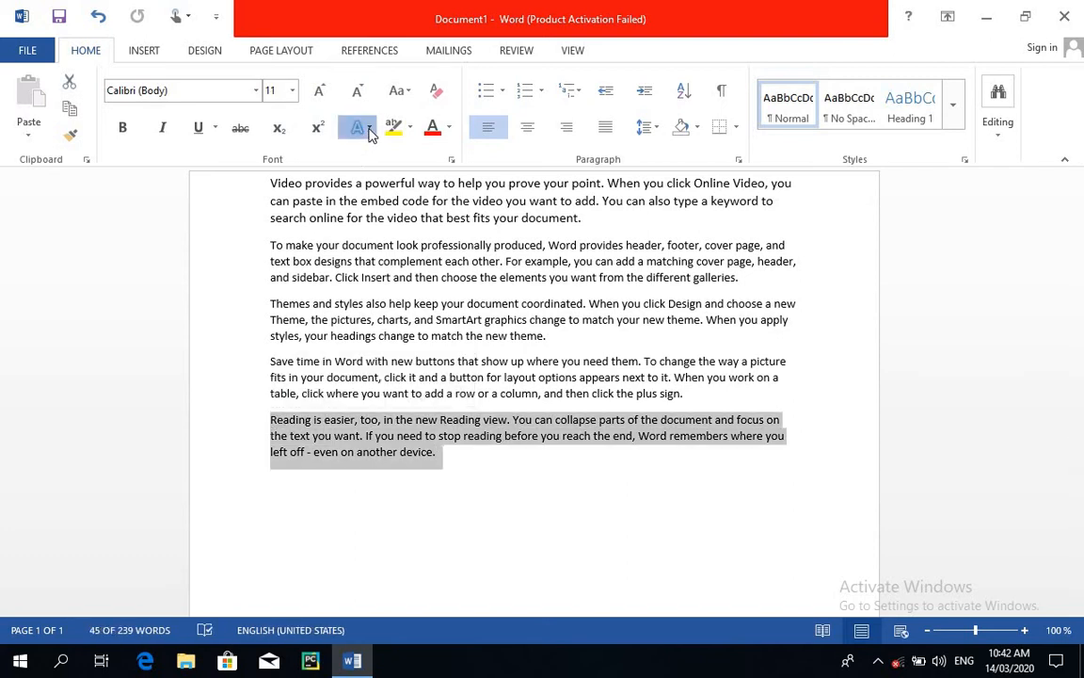
click(370, 131)
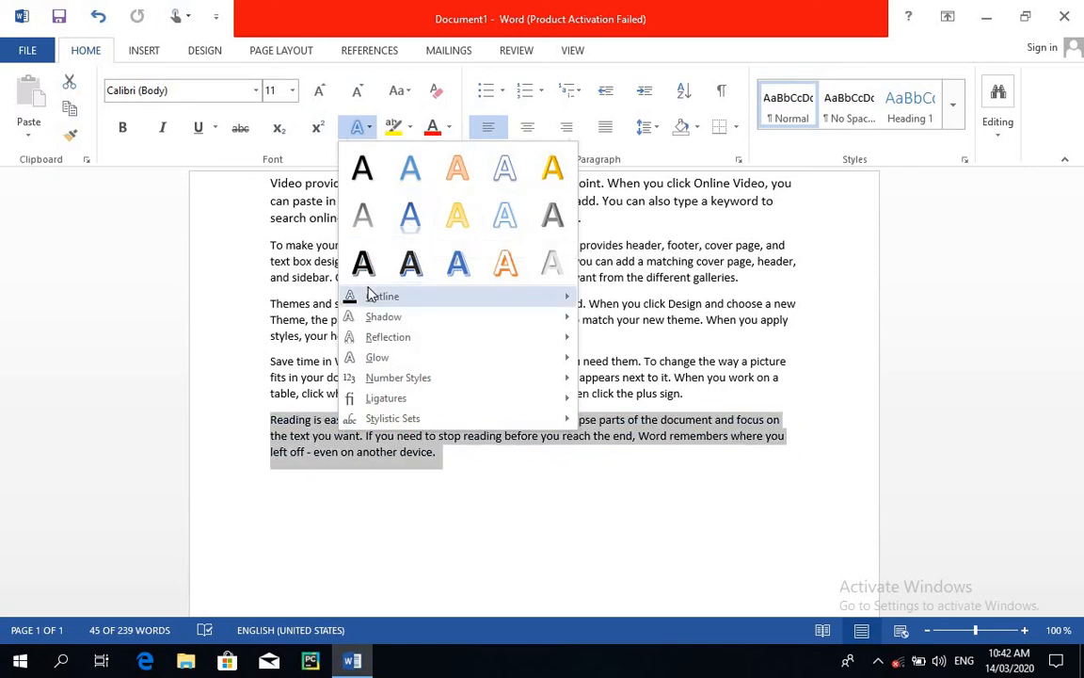
mouse_move(389, 306)
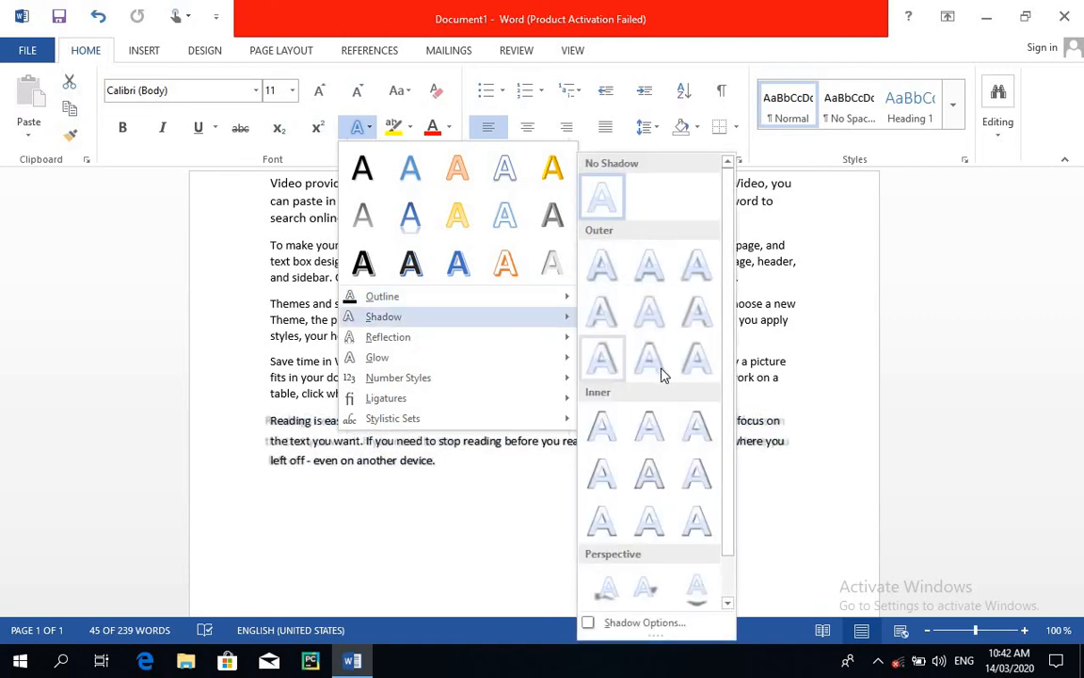
scroll(731, 538, down, 1)
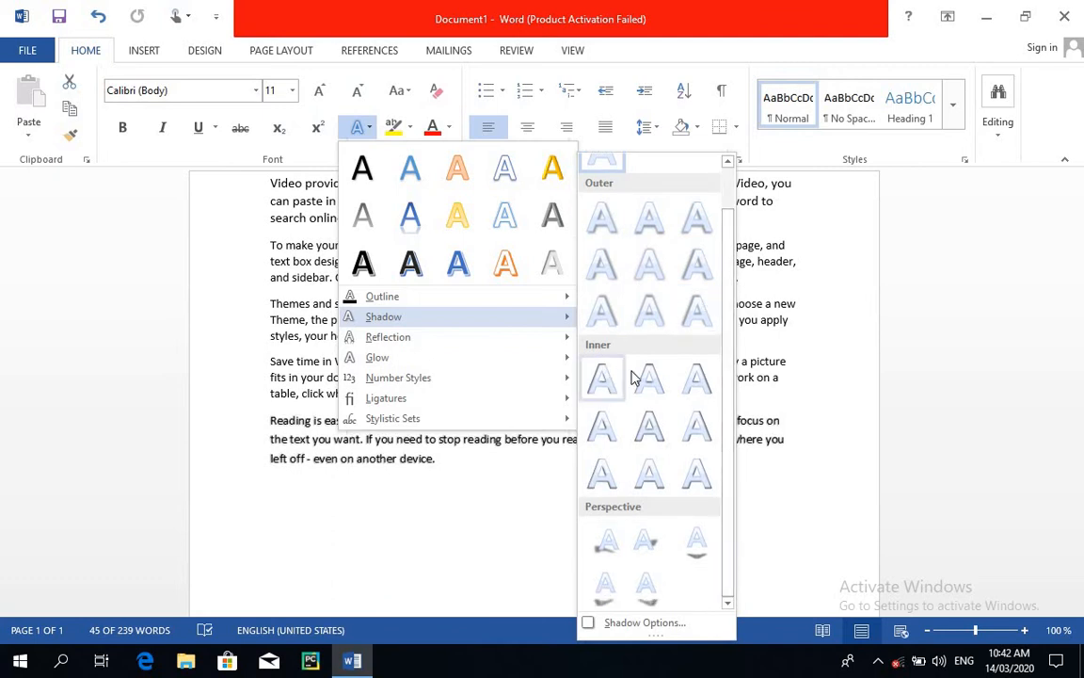
mouse_move(438, 356)
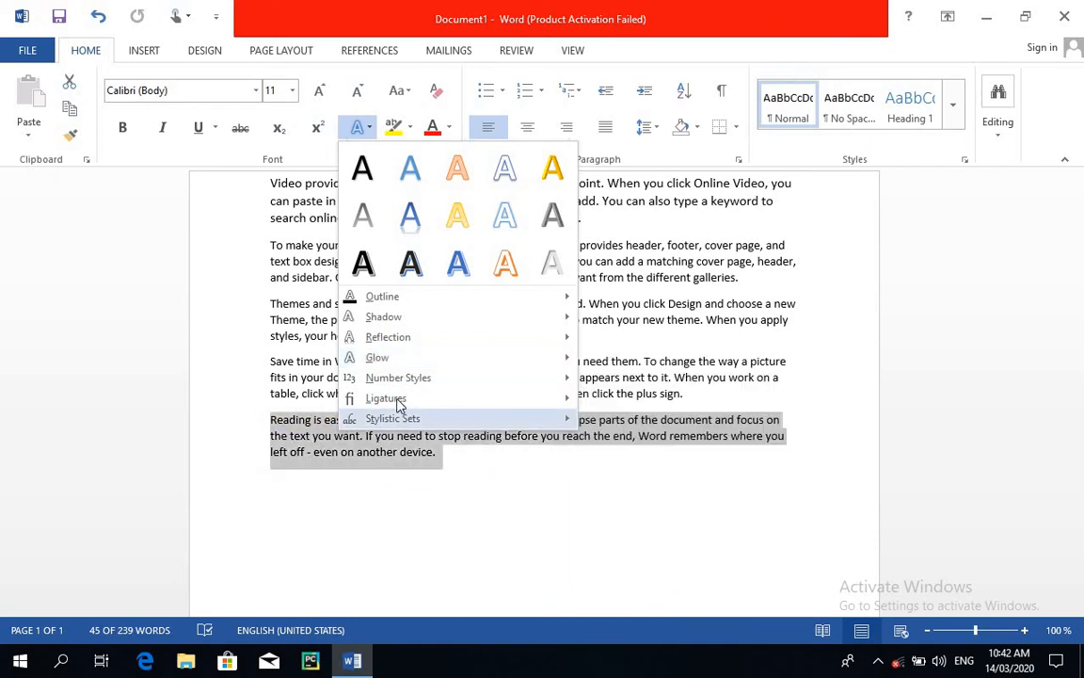
mouse_move(400, 378)
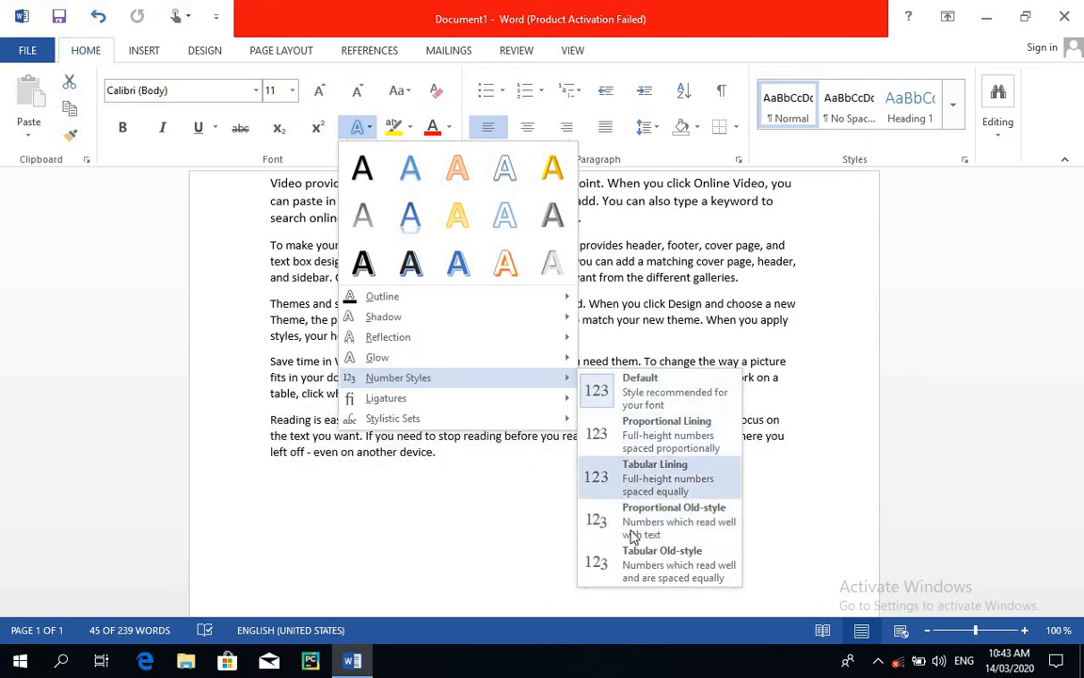
mouse_move(384, 399)
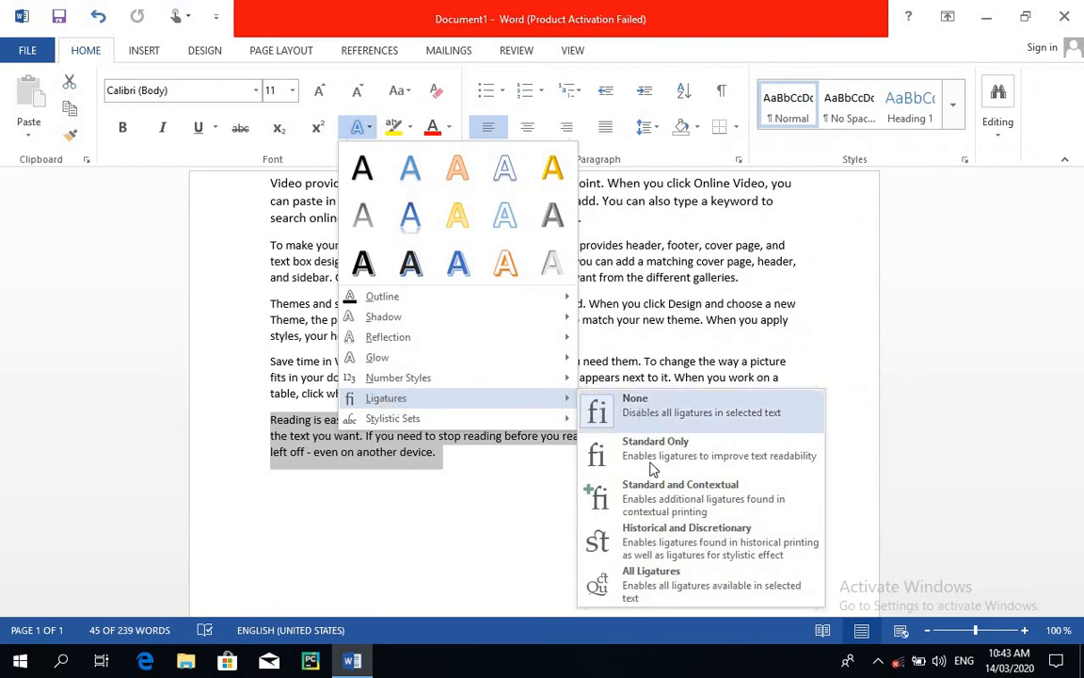
mouse_move(414, 425)
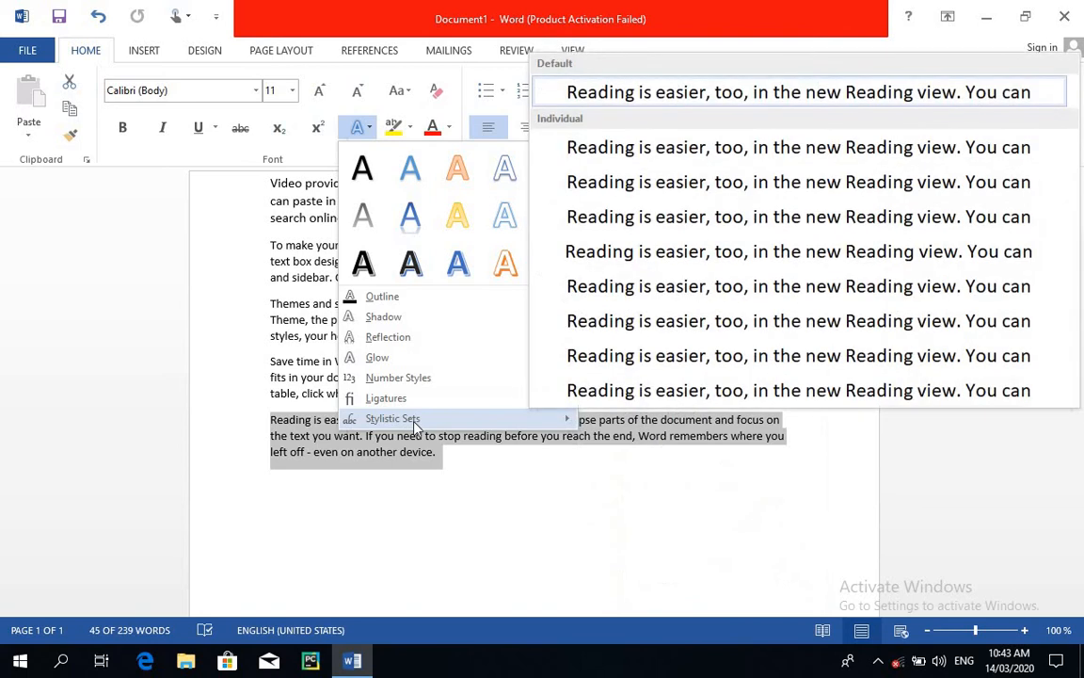
click(516, 556)
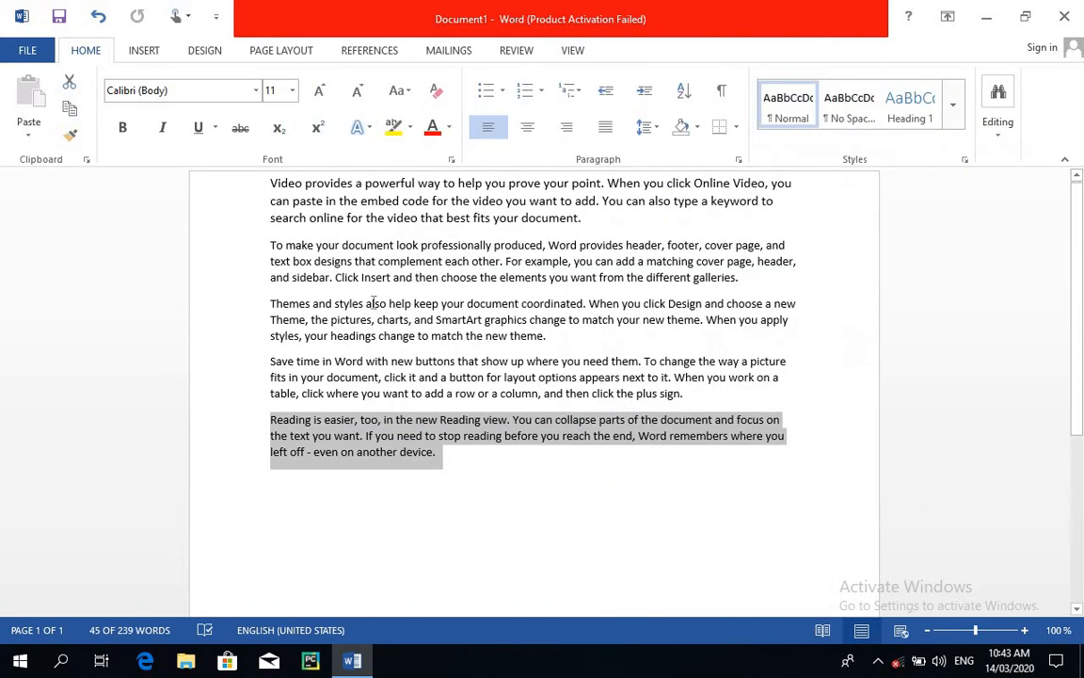
Highlight the last paragraph in yellow and remove the highlight again with No Color.
click(399, 132)
key(Left)
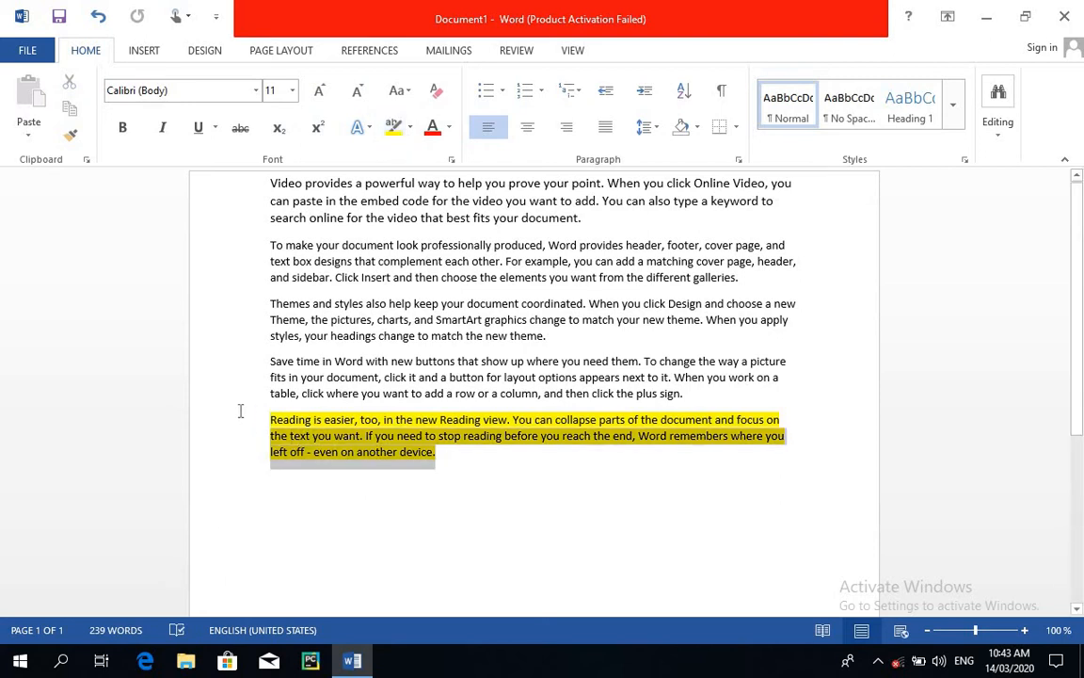
double_click(264, 428)
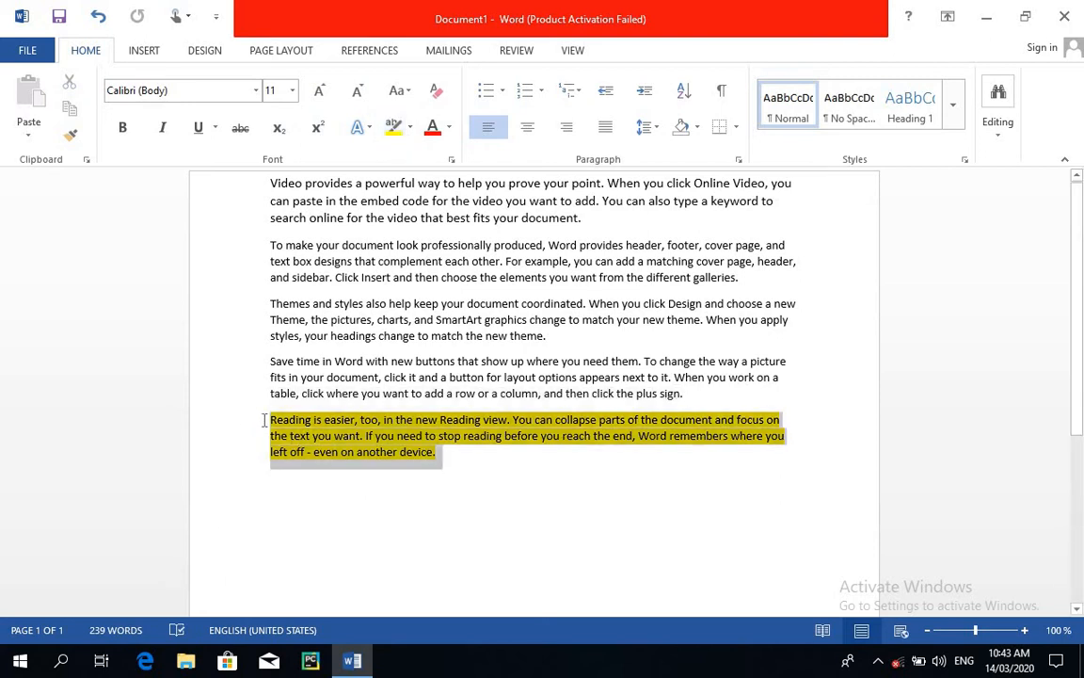
click(436, 91)
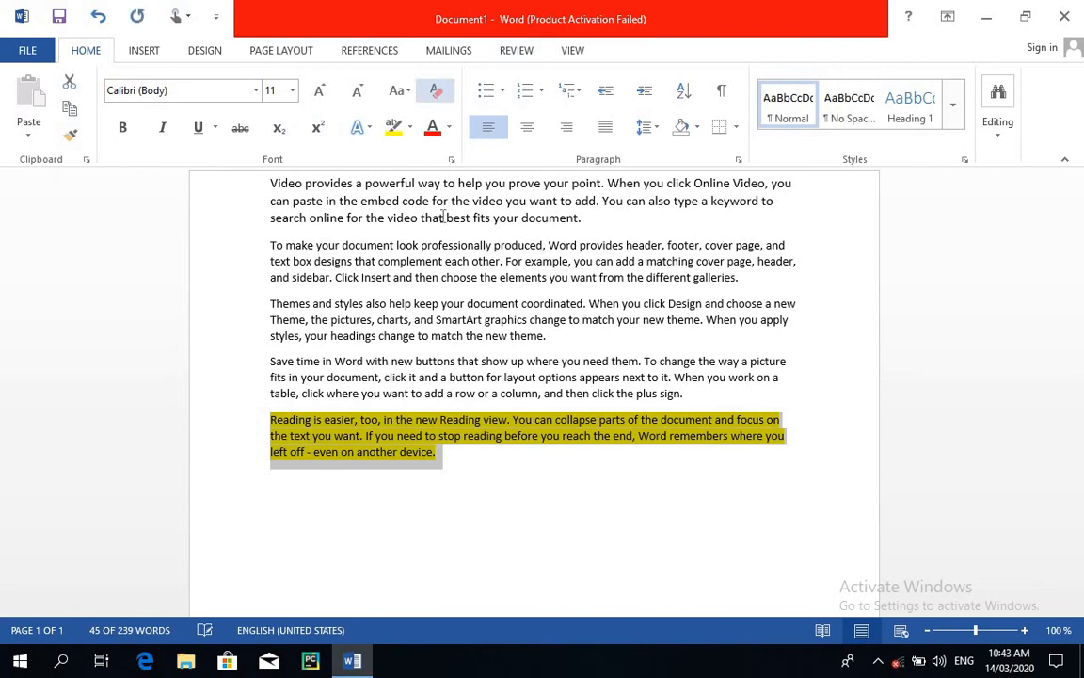
click(409, 127)
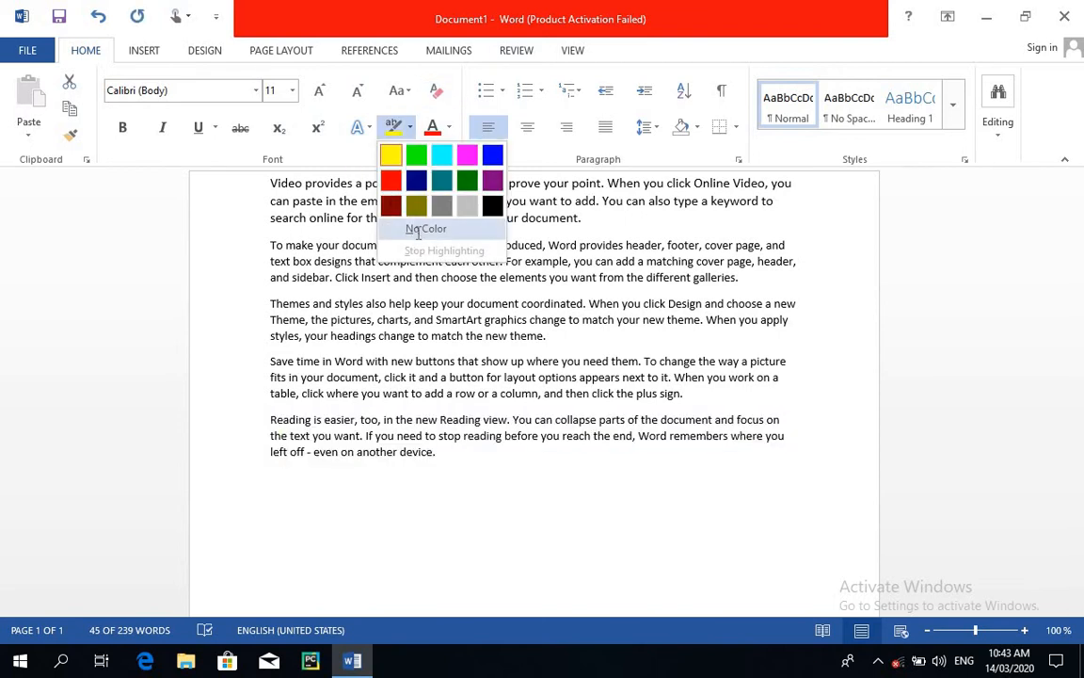
click(419, 229)
key(Left)
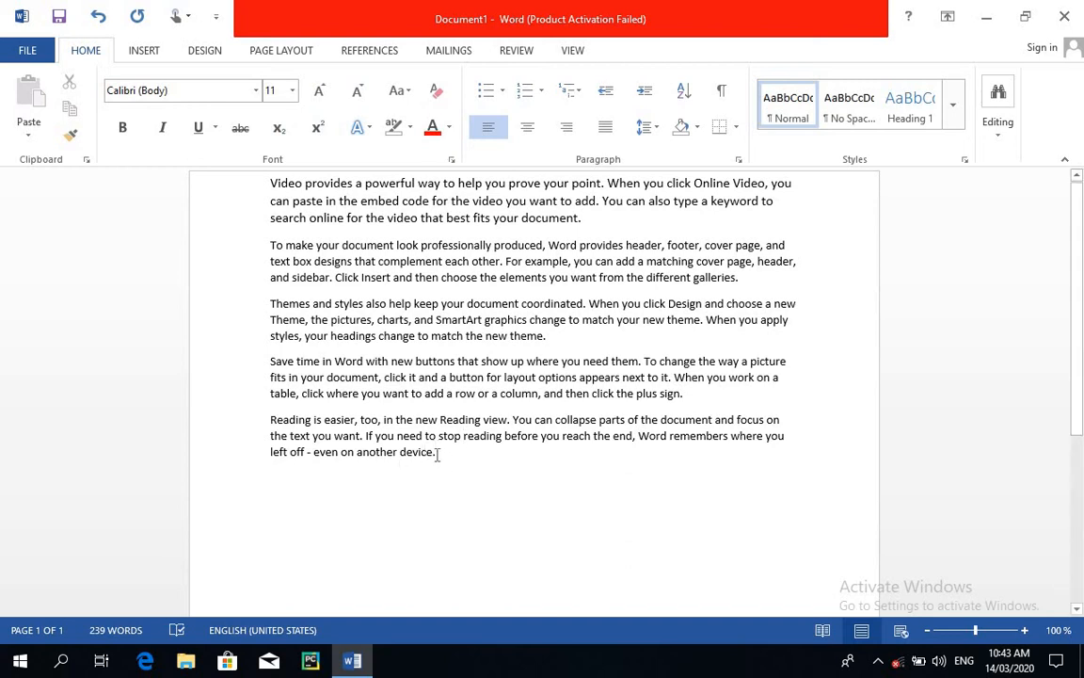
Highlight the last paragraph, starting with "Reading is easier", in turquoise.
click(436, 451)
shift+click(289, 431)
triple_click(289, 431)
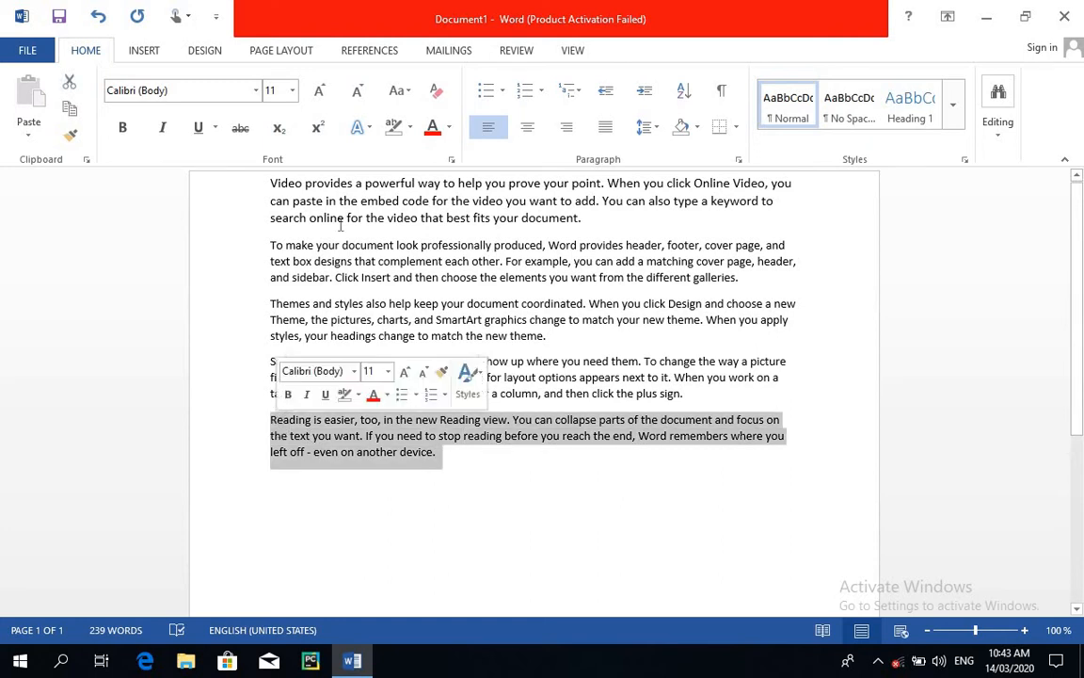
click(411, 127)
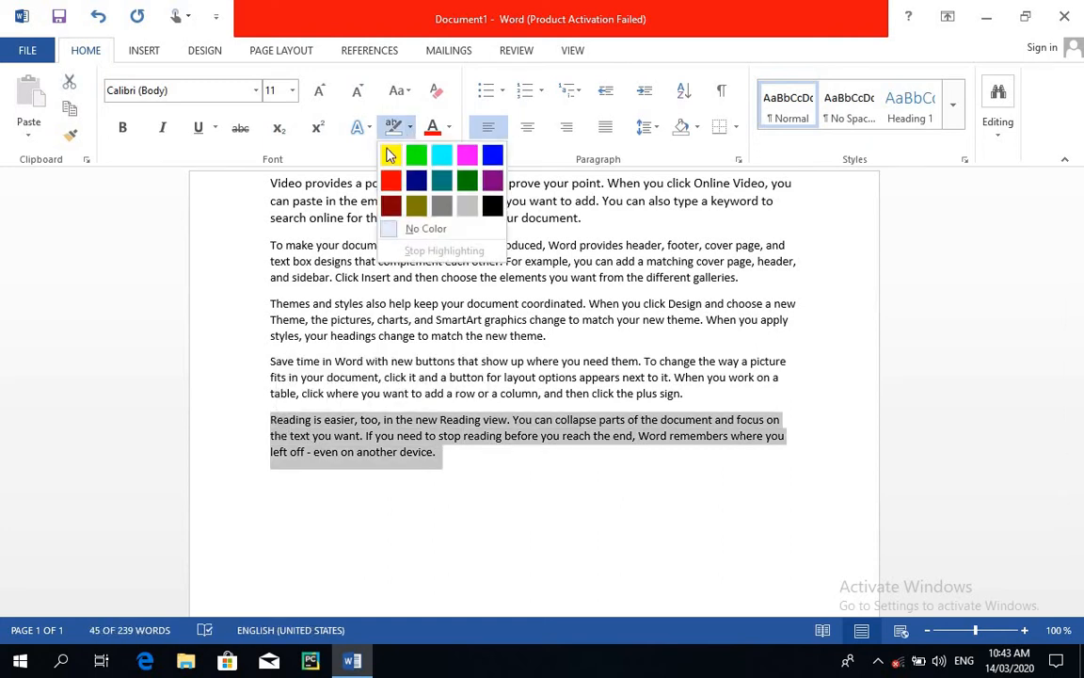
click(441, 156)
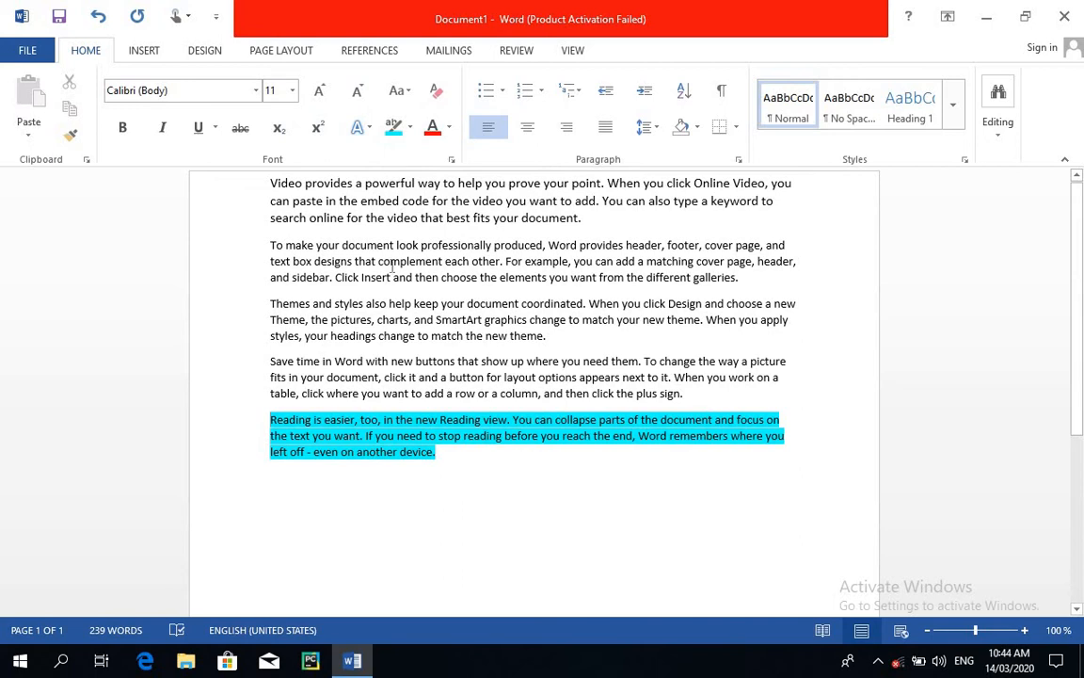
Try to remove the turquoise highlight from the last paragraph with Clear All Formatting and undo.
click(436, 93)
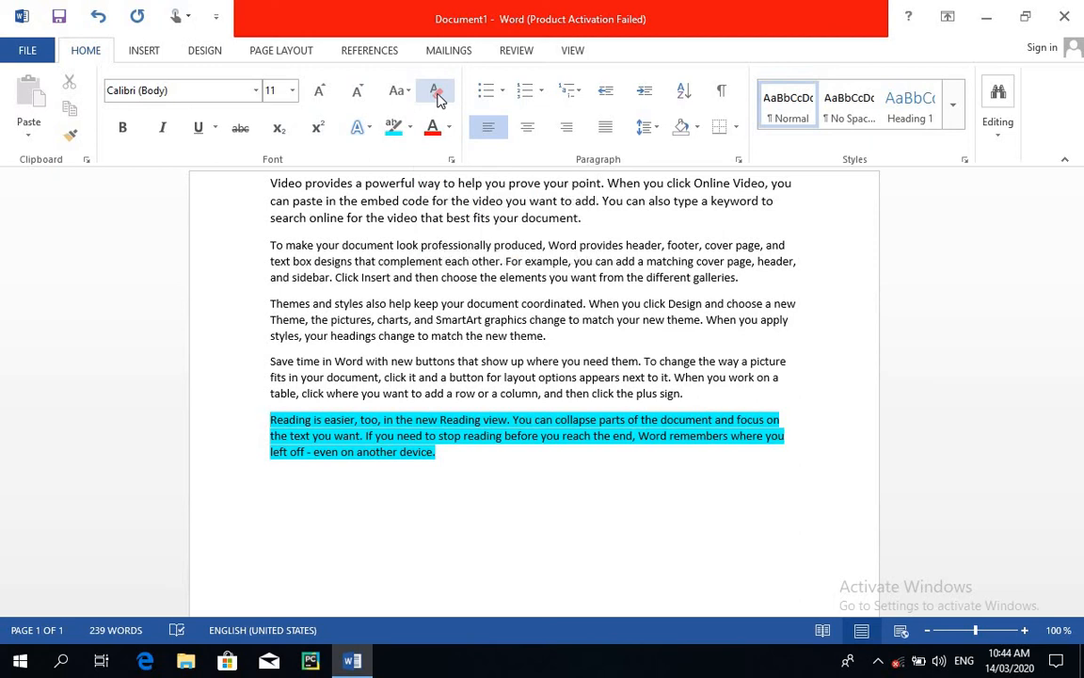
click(440, 97)
click(441, 97)
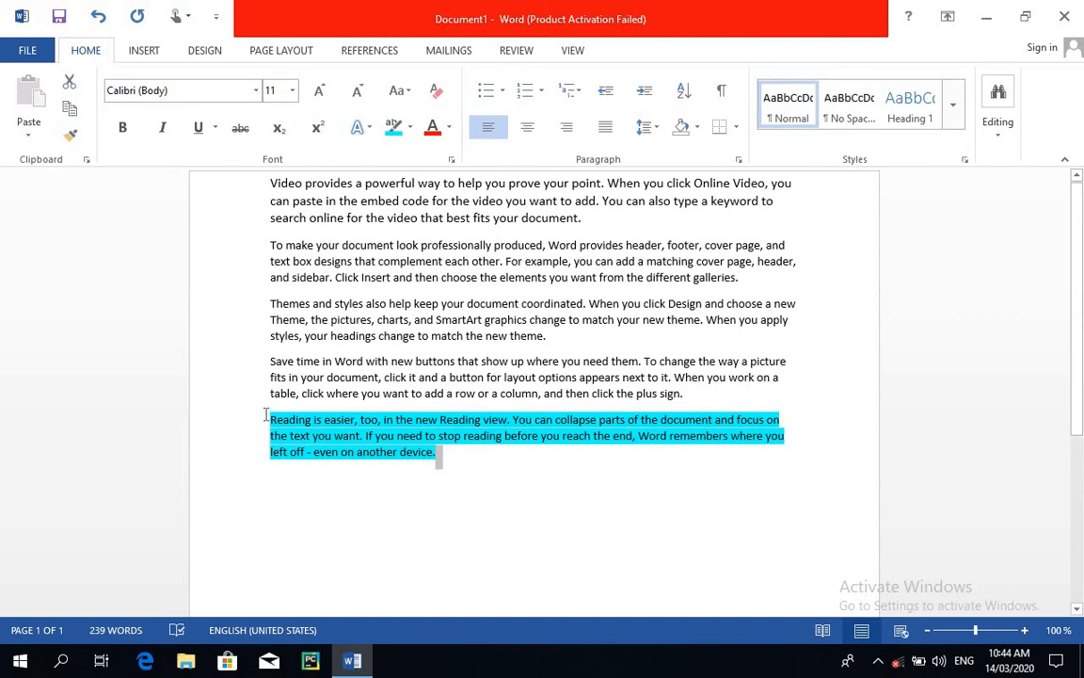
drag(268, 414, 513, 475)
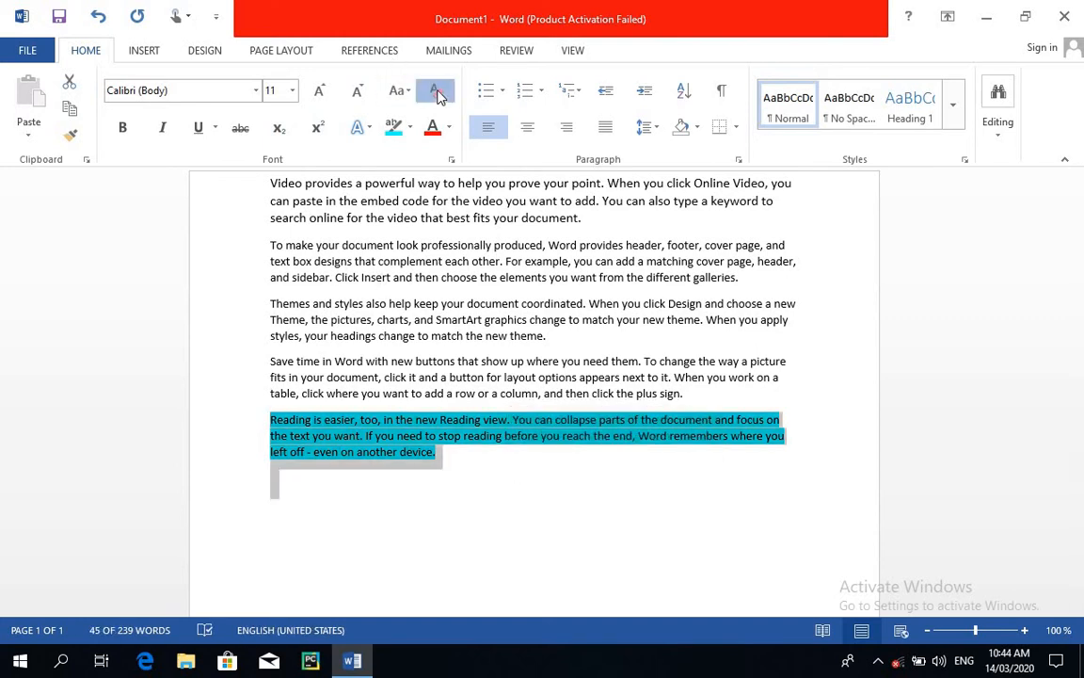
click(453, 501)
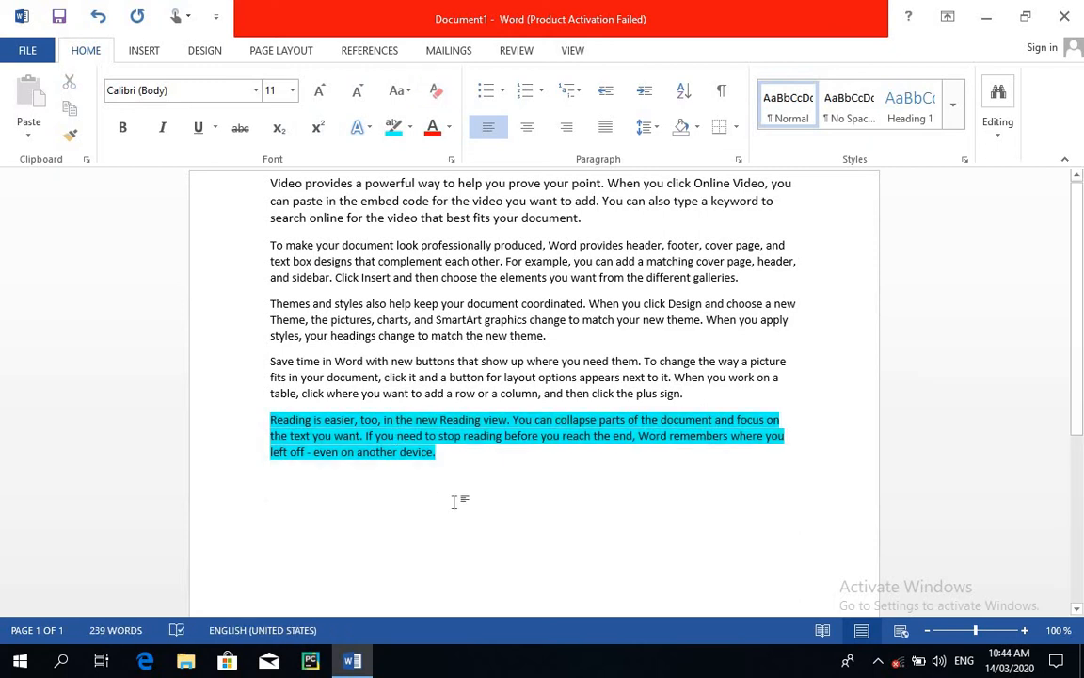
key(ctrl+z)
key(Left)
Remove the turquoise highlight from the last paragraph by applying No Color over it.
click(411, 127)
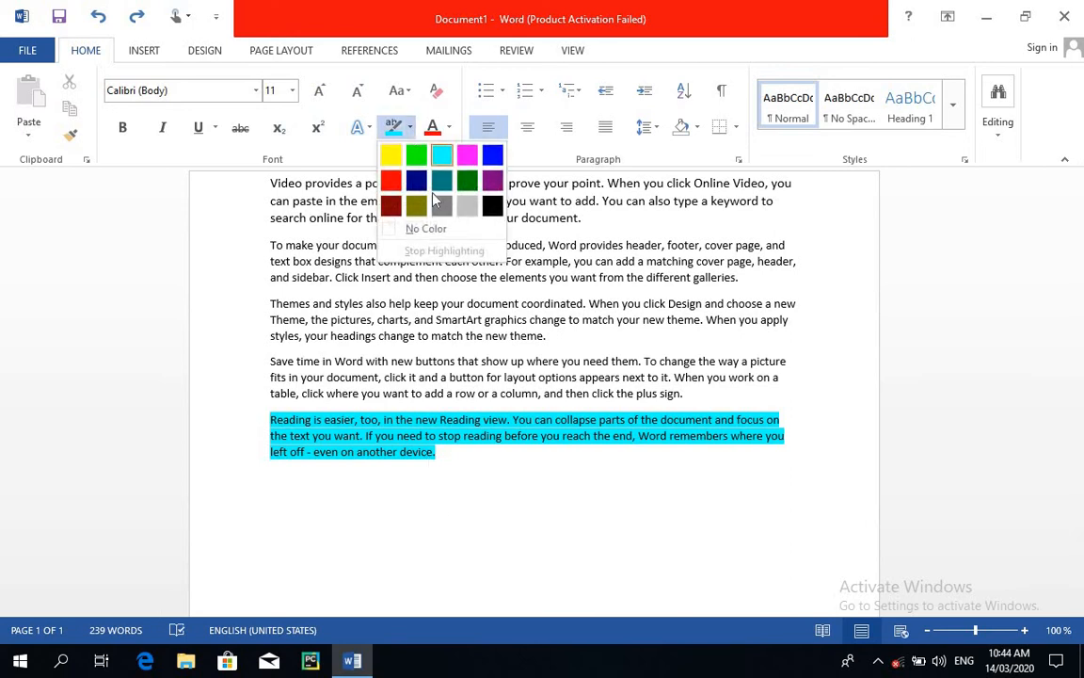
click(429, 229)
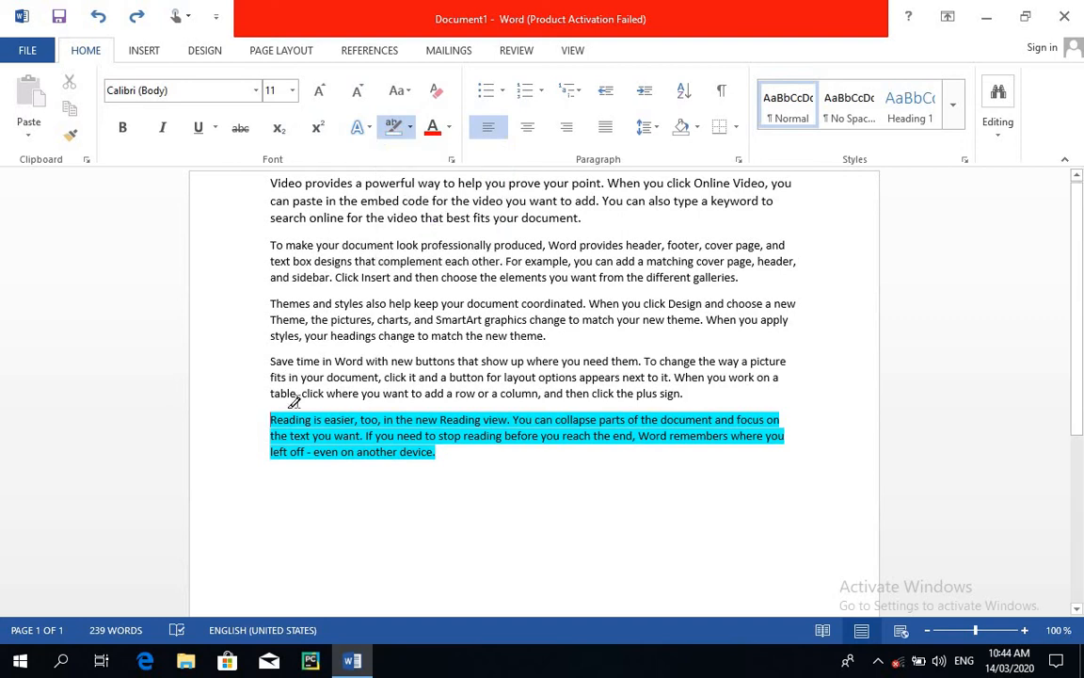
drag(281, 407, 477, 468)
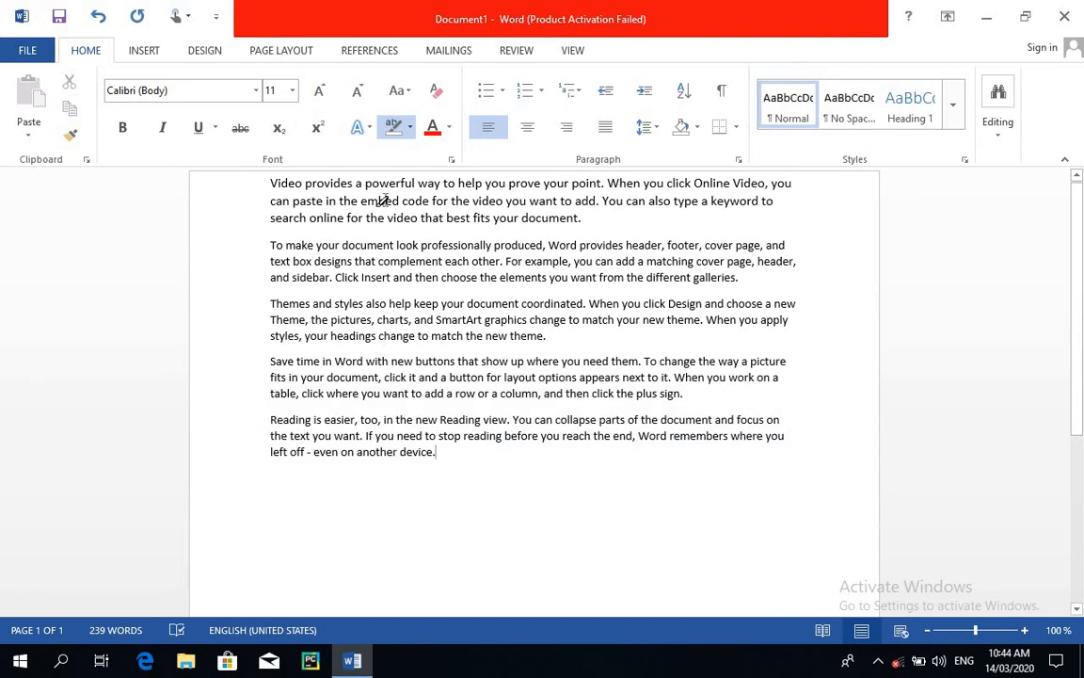
Preview font colour gradients on the "Themes and styles" paragraph and set its font colour to a gold theme shade.
click(449, 129)
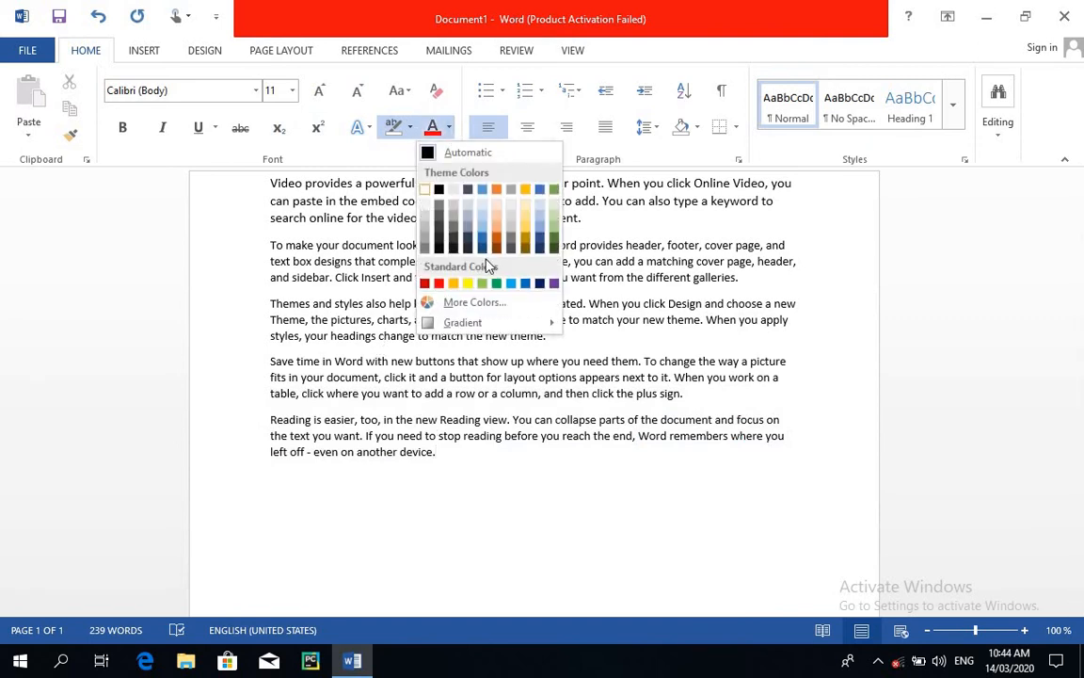
click(559, 571)
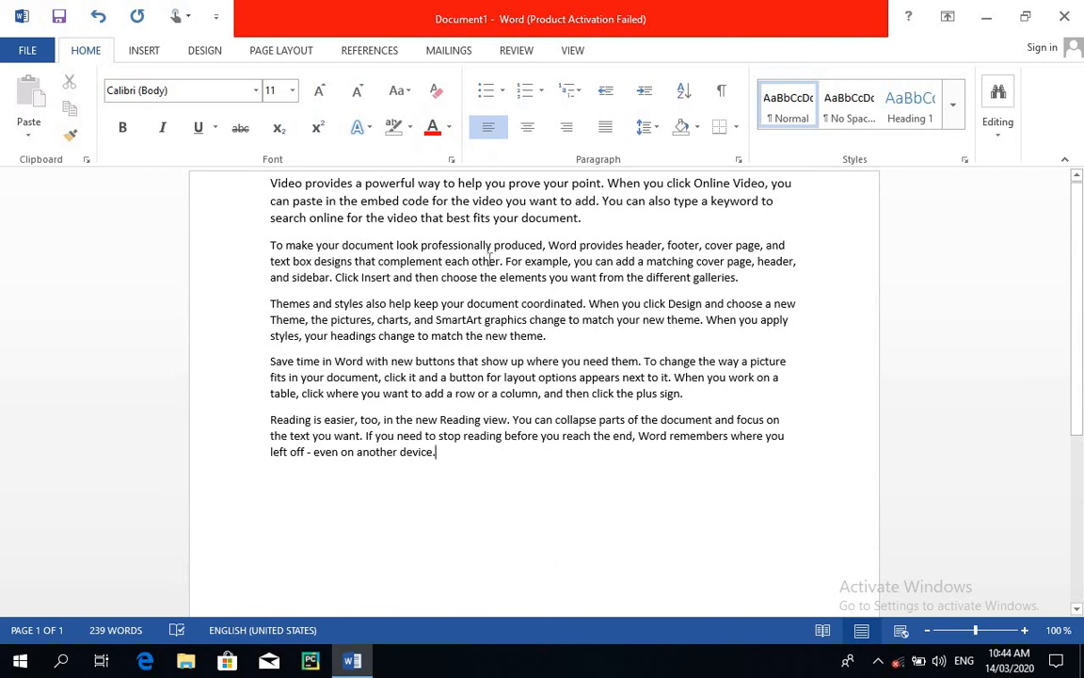
click(551, 337)
drag(357, 325, 257, 309)
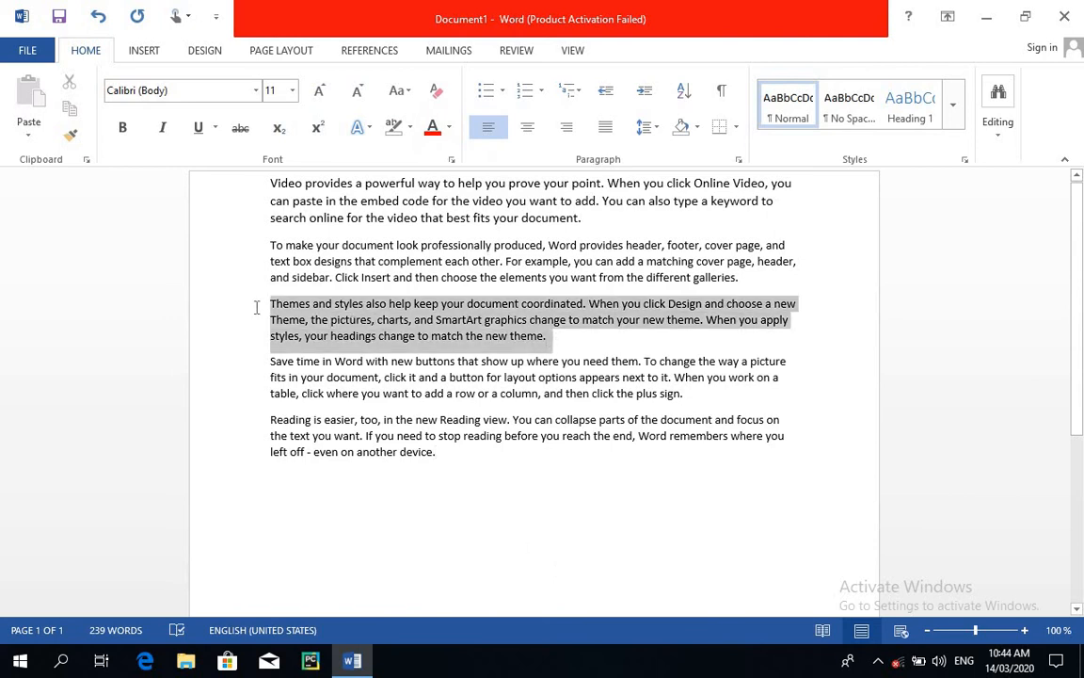
click(451, 129)
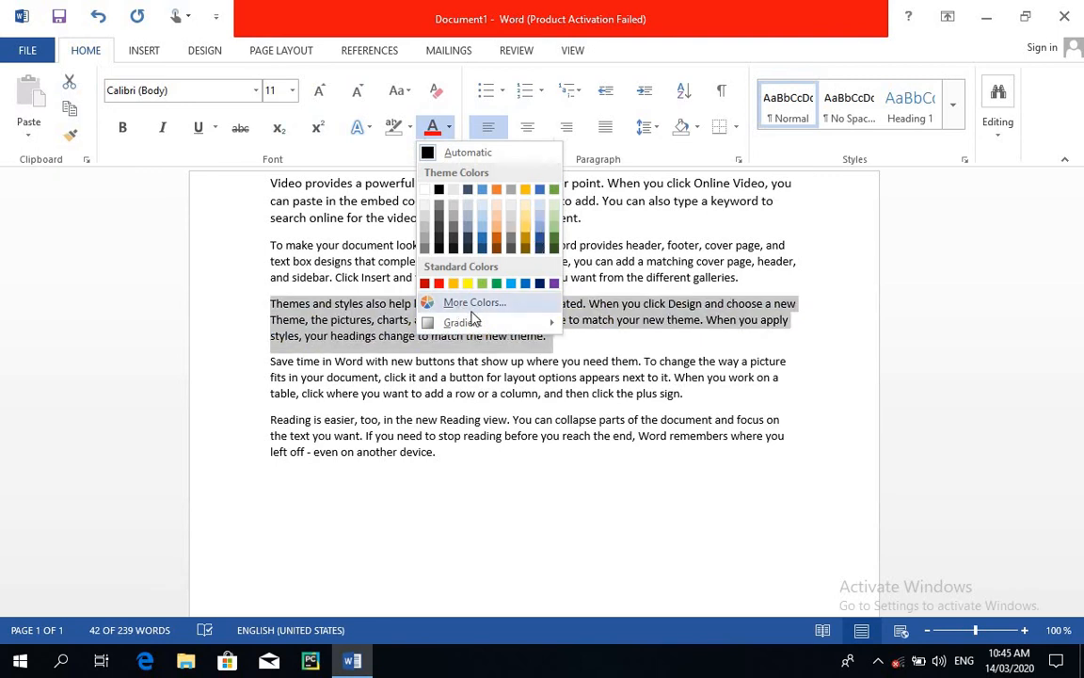
mouse_move(463, 326)
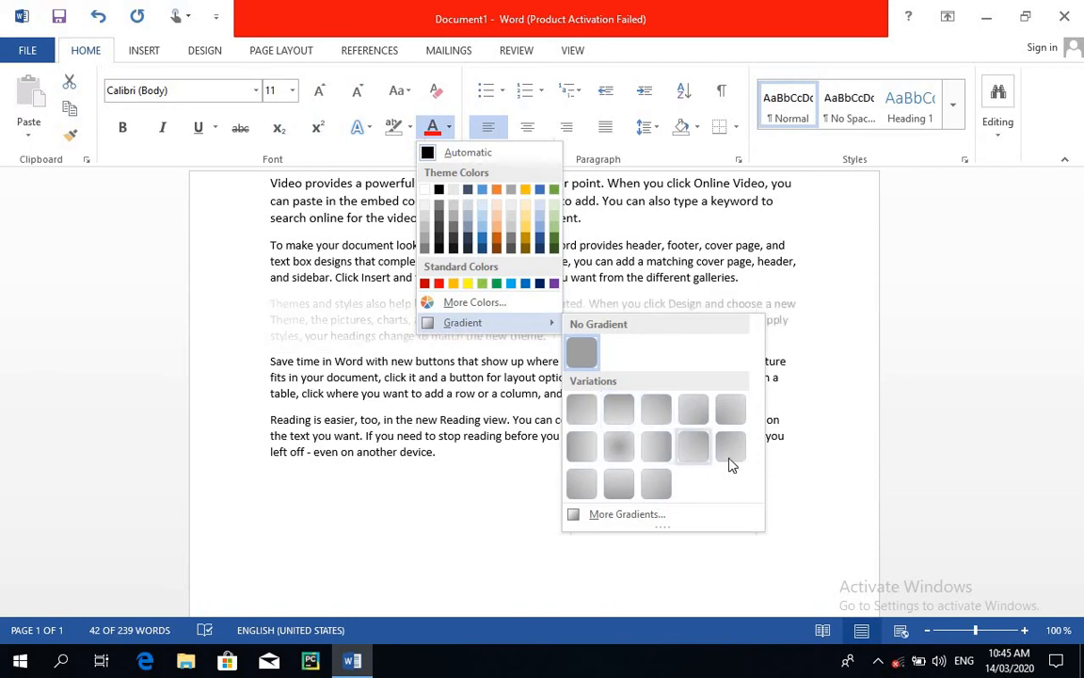
click(528, 232)
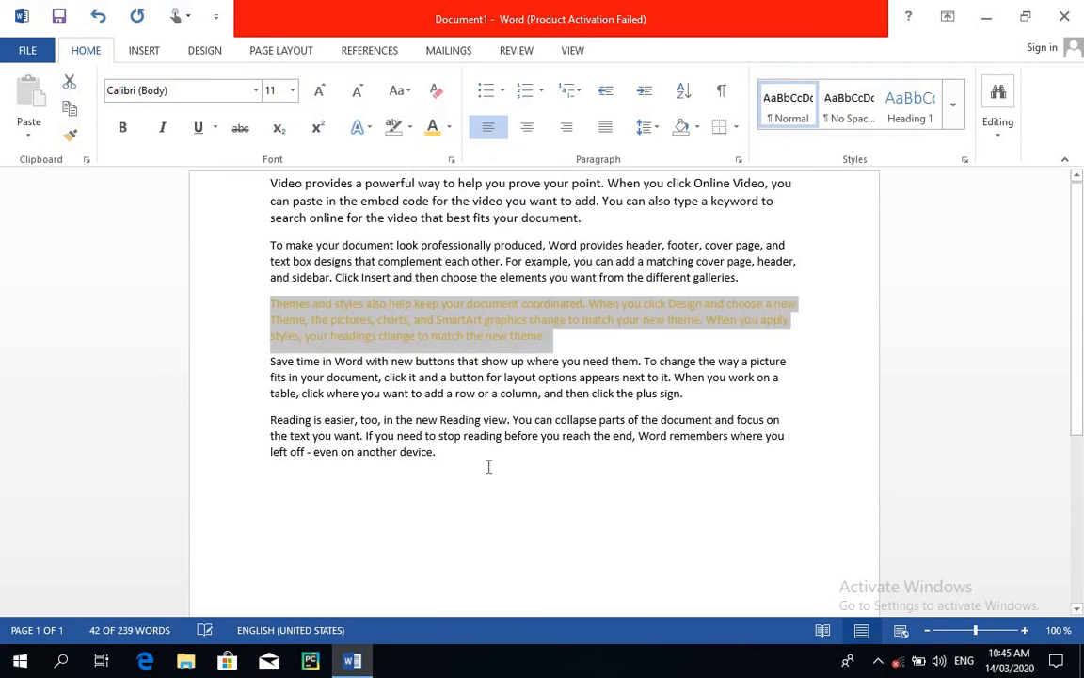
click(545, 497)
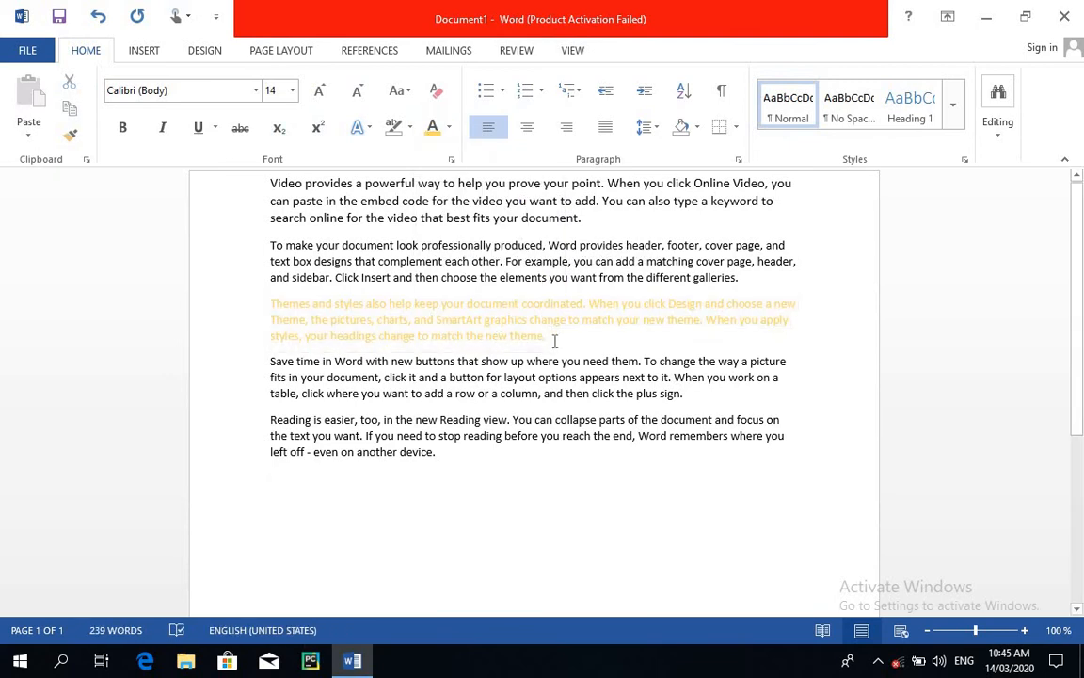
Clear all formatting from the gold "Themes and styles" paragraph.
drag(554, 341, 264, 308)
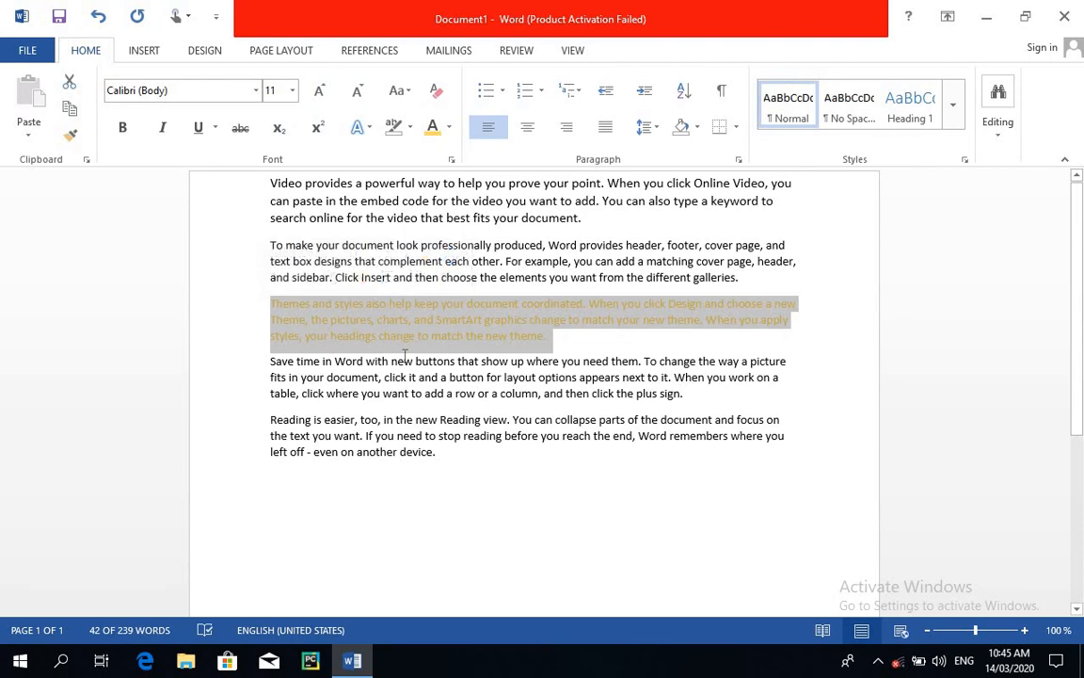
click(437, 91)
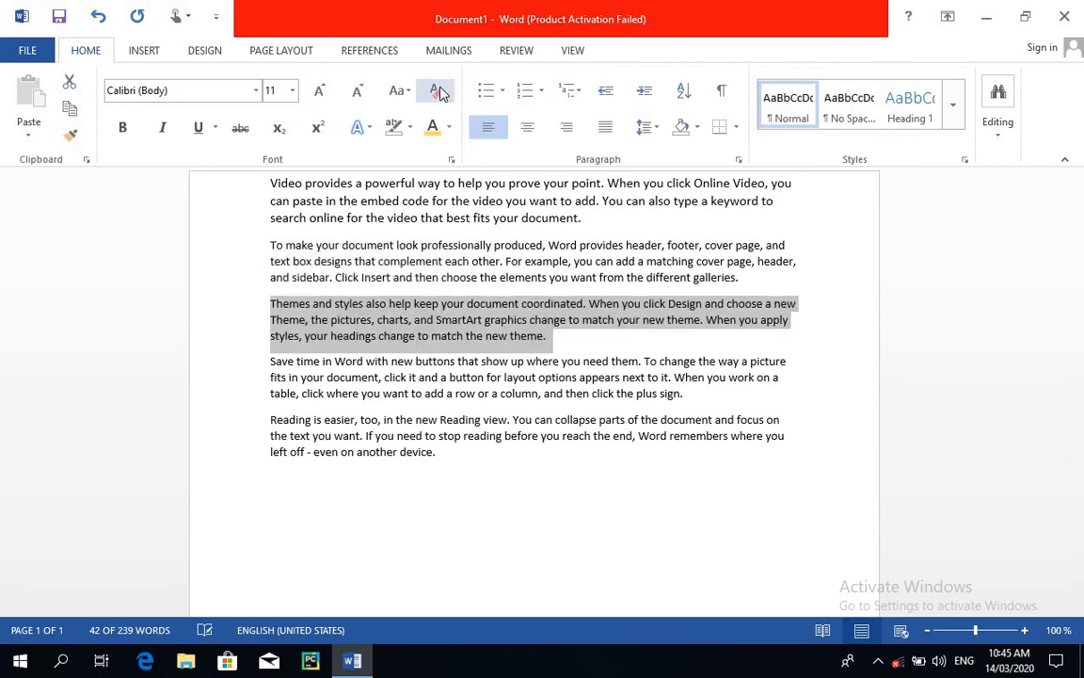
click(584, 433)
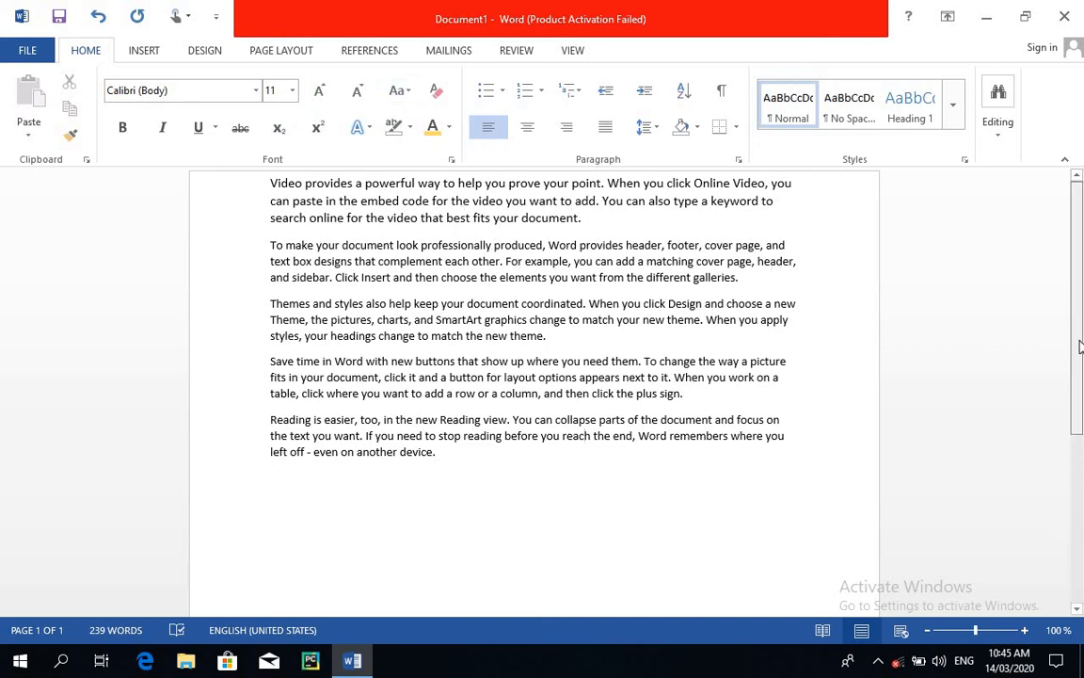
Change the case of the last paragraph to Sentence case, followed by lowercase.
scroll(818, 291, down, 1)
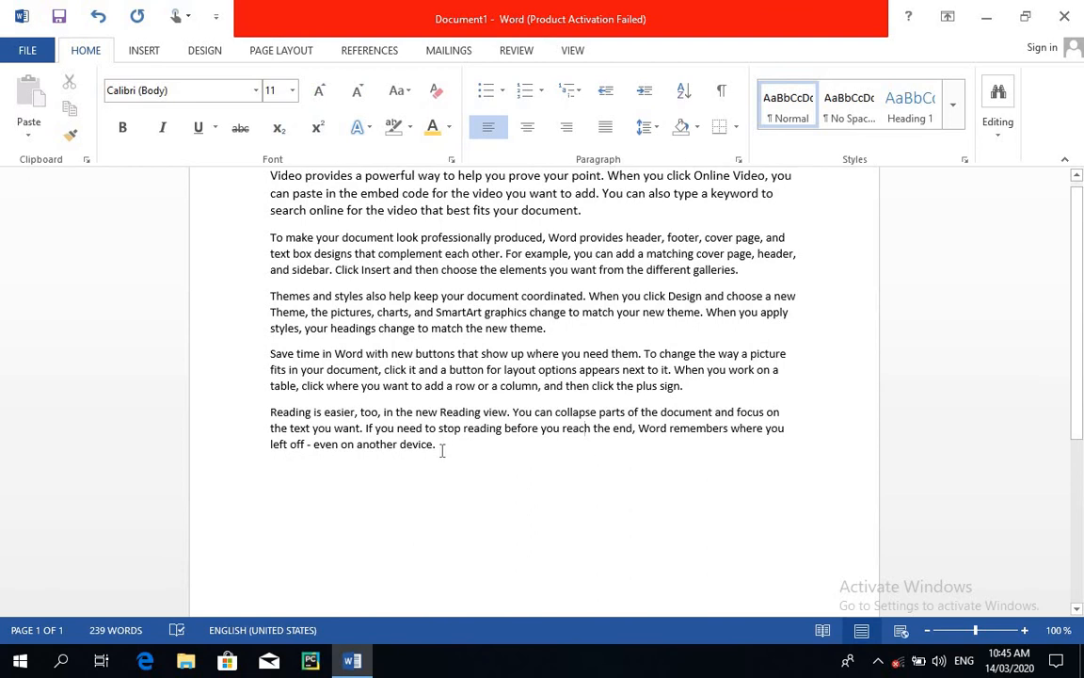
drag(441, 451, 272, 413)
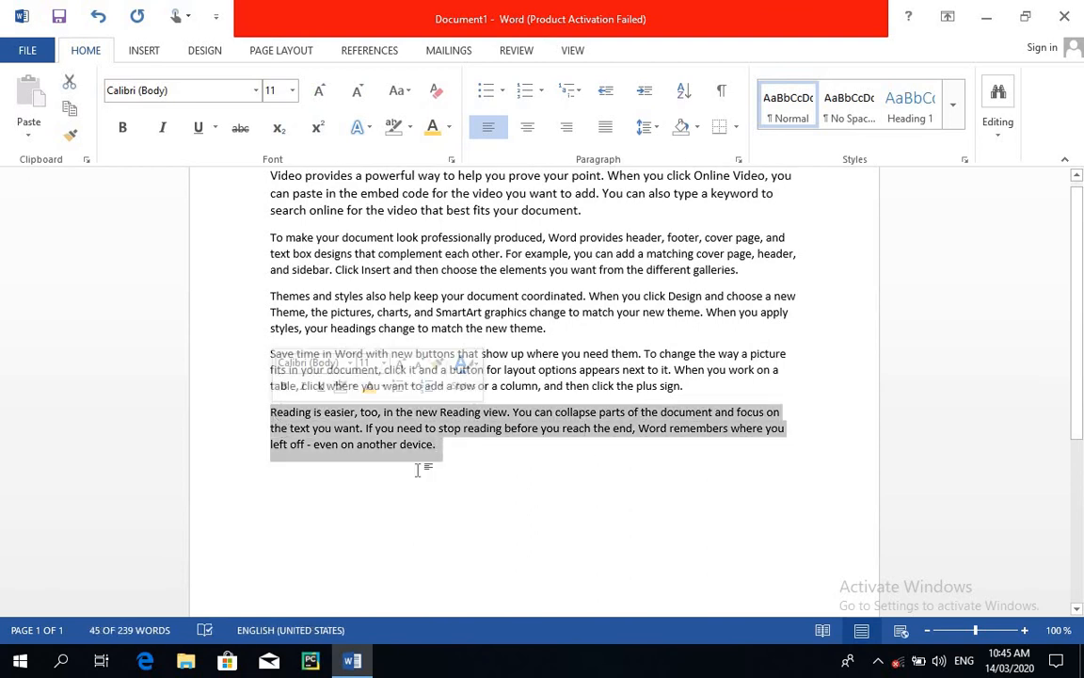
click(411, 91)
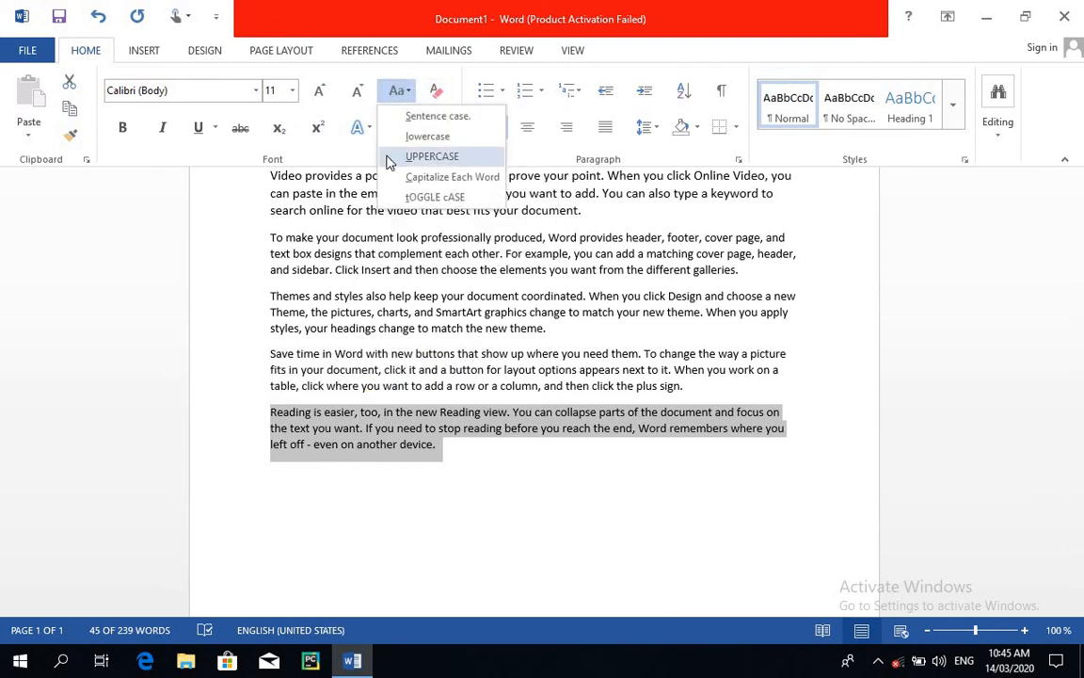
click(439, 116)
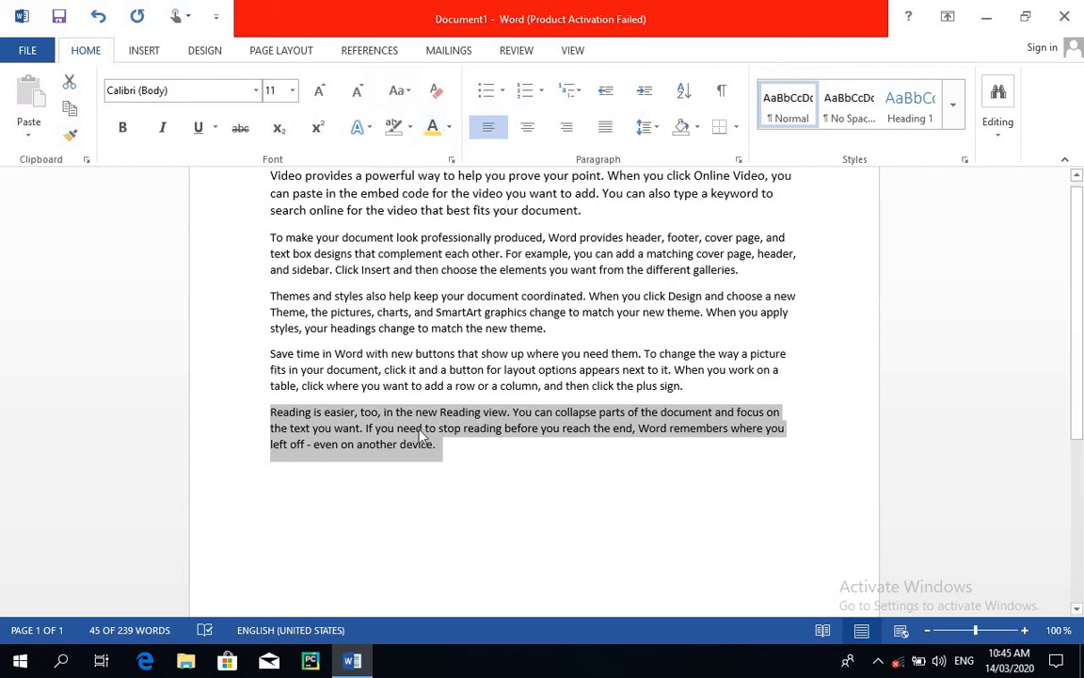
click(404, 91)
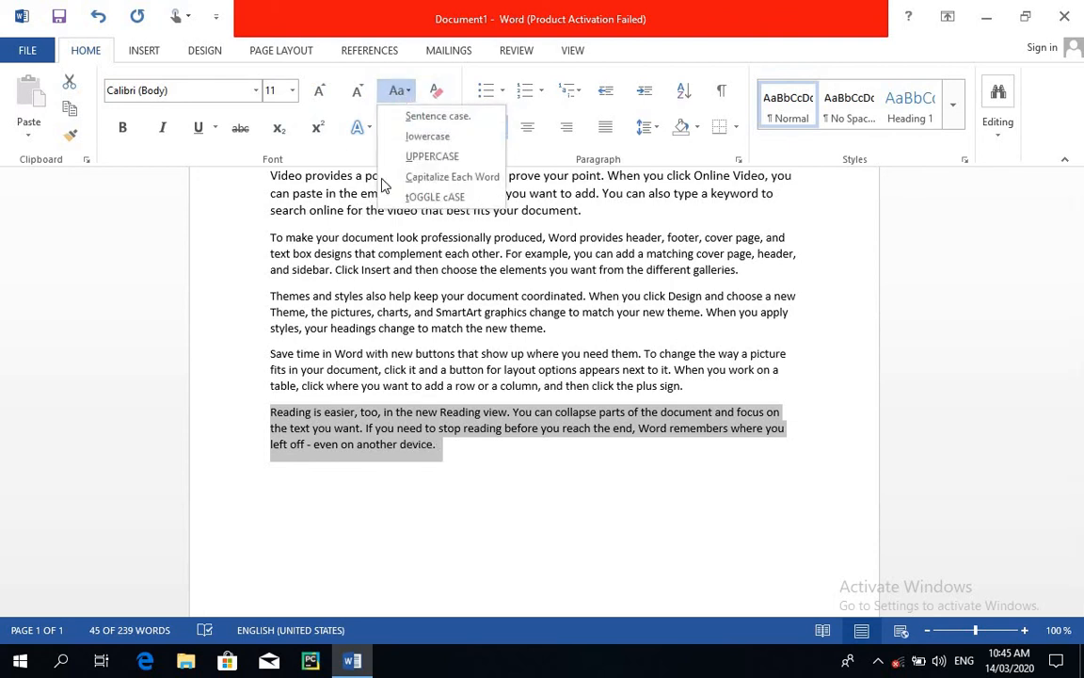
click(413, 137)
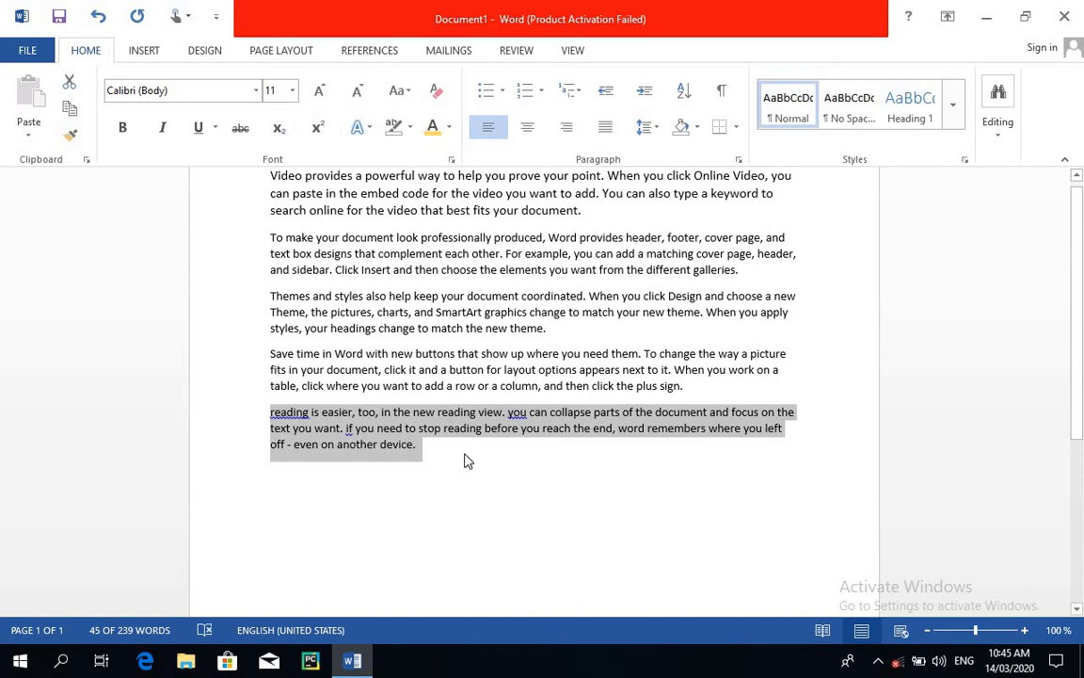
Change the case of the last paragraph to UPPERCASE, followed by Capitalize Each Word.
click(410, 92)
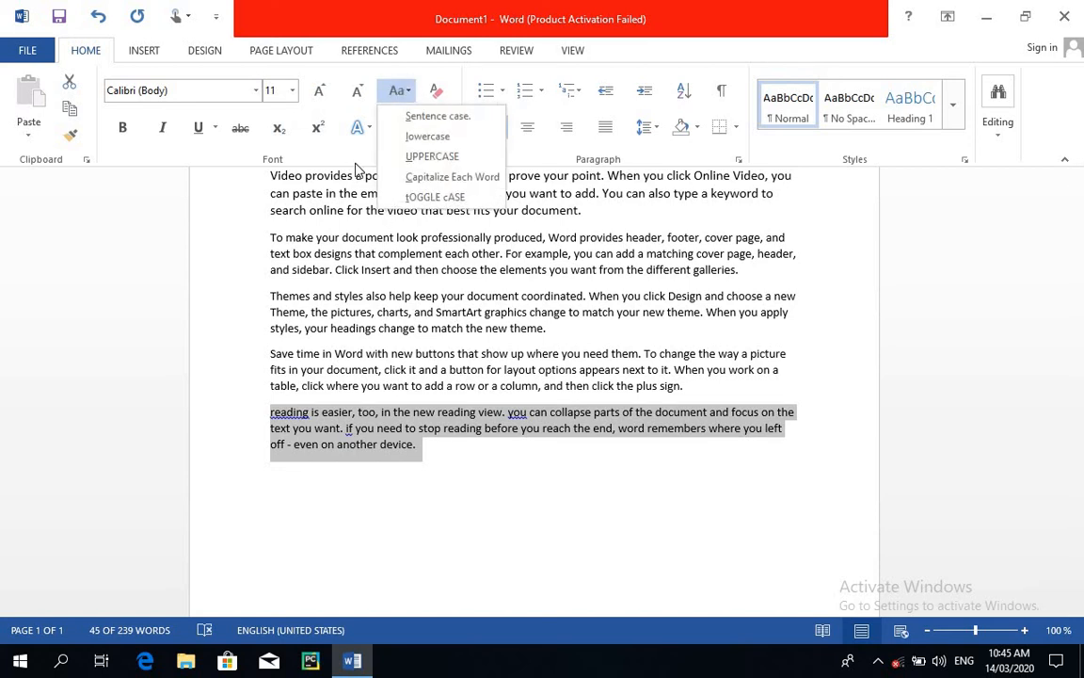
click(420, 156)
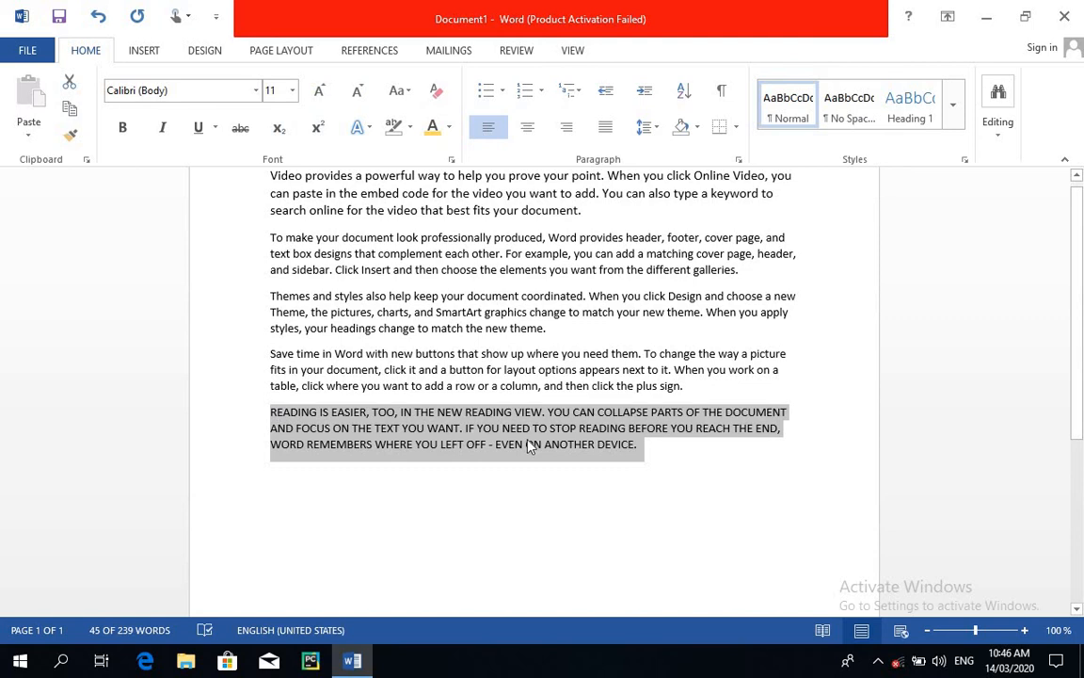
click(409, 94)
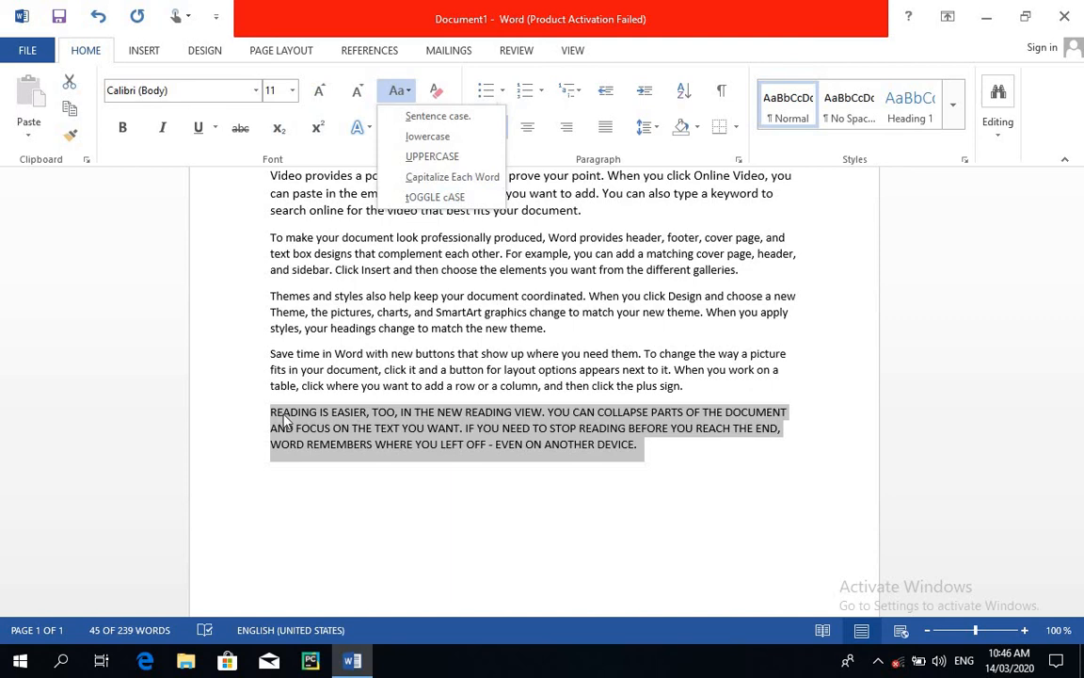
click(452, 177)
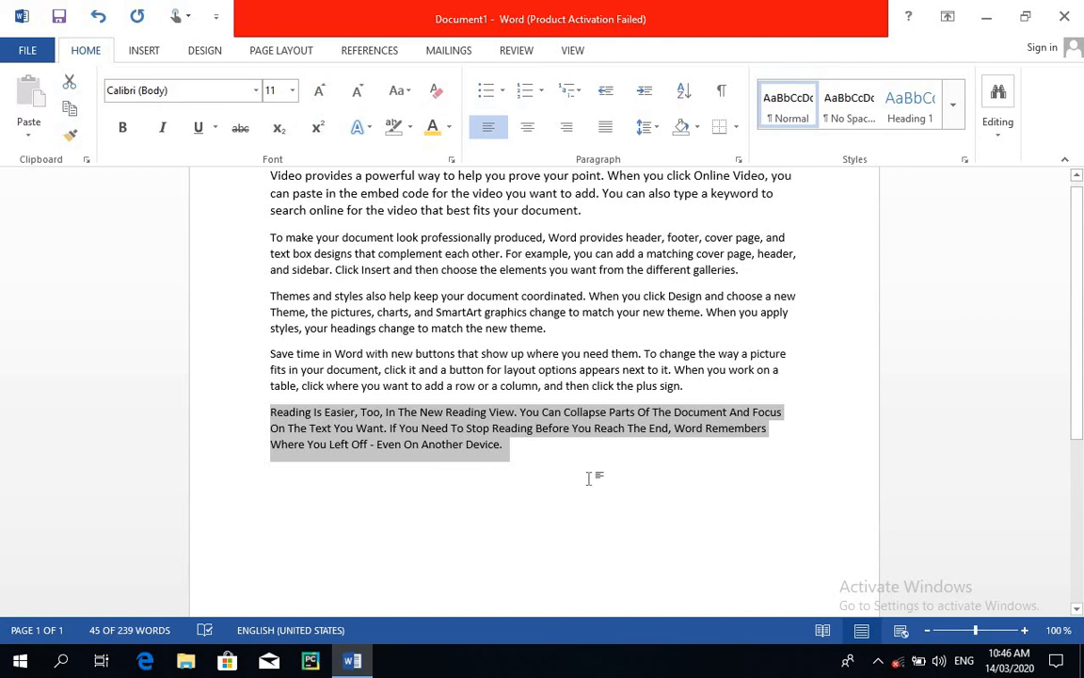
Decrease the last paragraph's font size stepwise to 6.
click(363, 91)
click(362, 91)
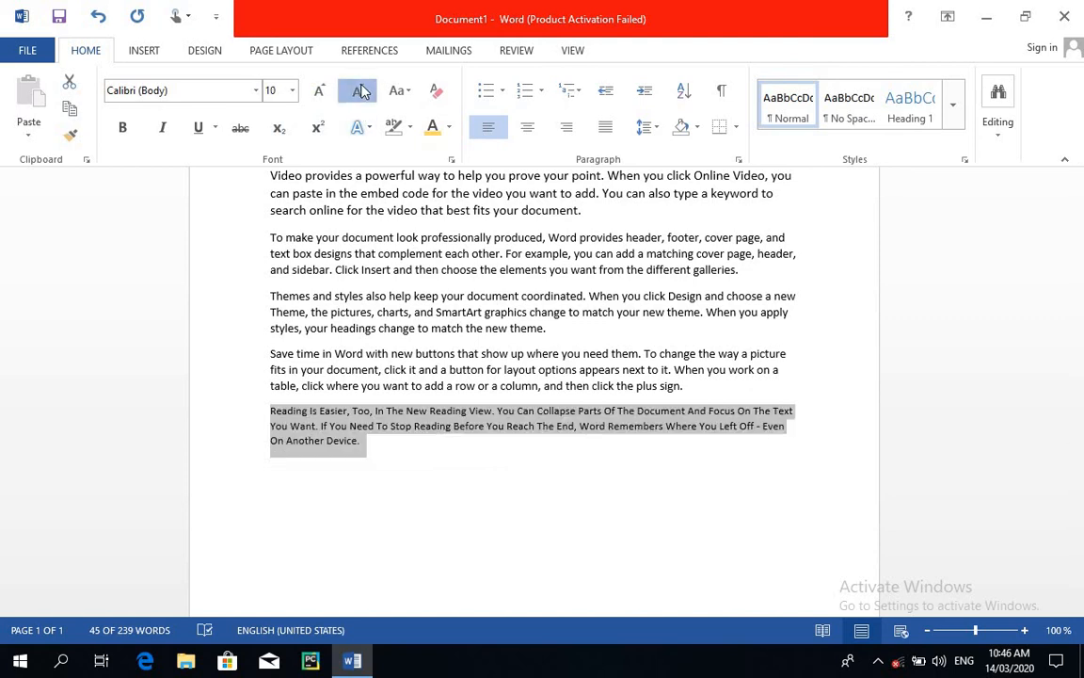
click(363, 91)
click(363, 90)
click(362, 90)
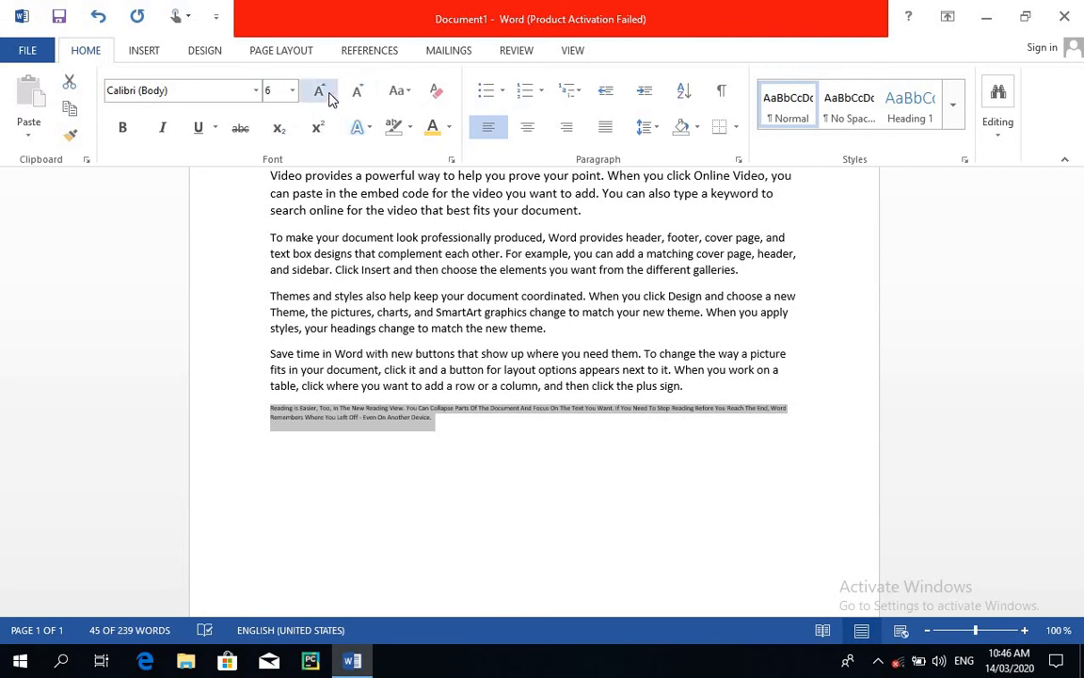
Increase the last paragraph's font size stepwise to 16 and preview other listed sizes without choosing one.
click(322, 90)
click(321, 91)
click(322, 91)
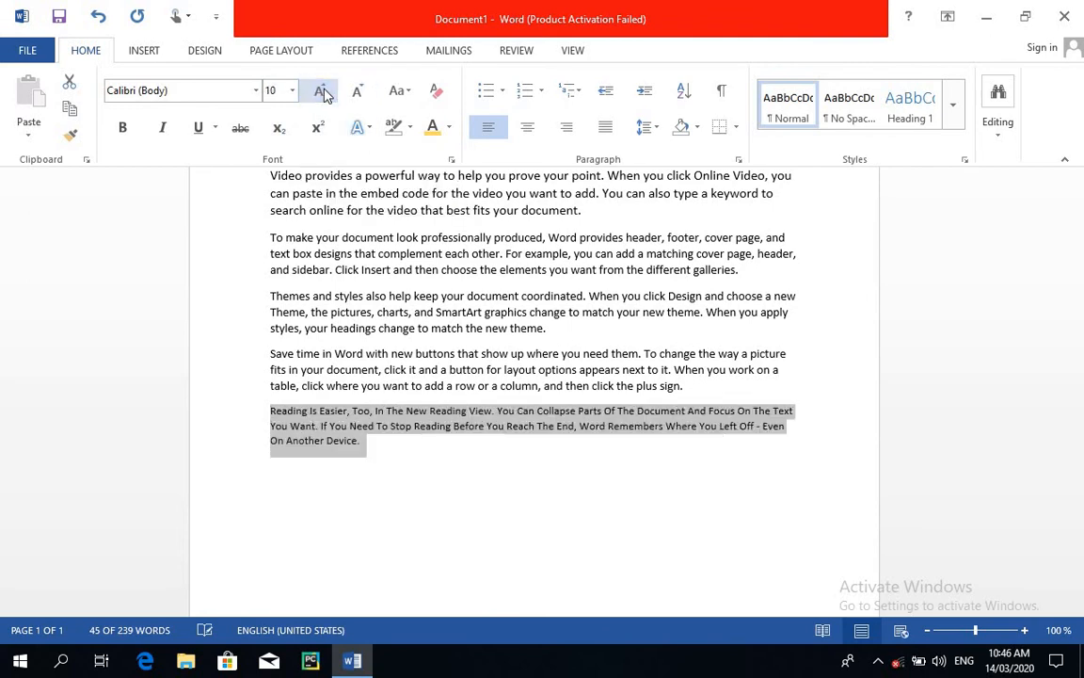
click(321, 90)
click(322, 91)
click(322, 91)
click(322, 90)
click(322, 90)
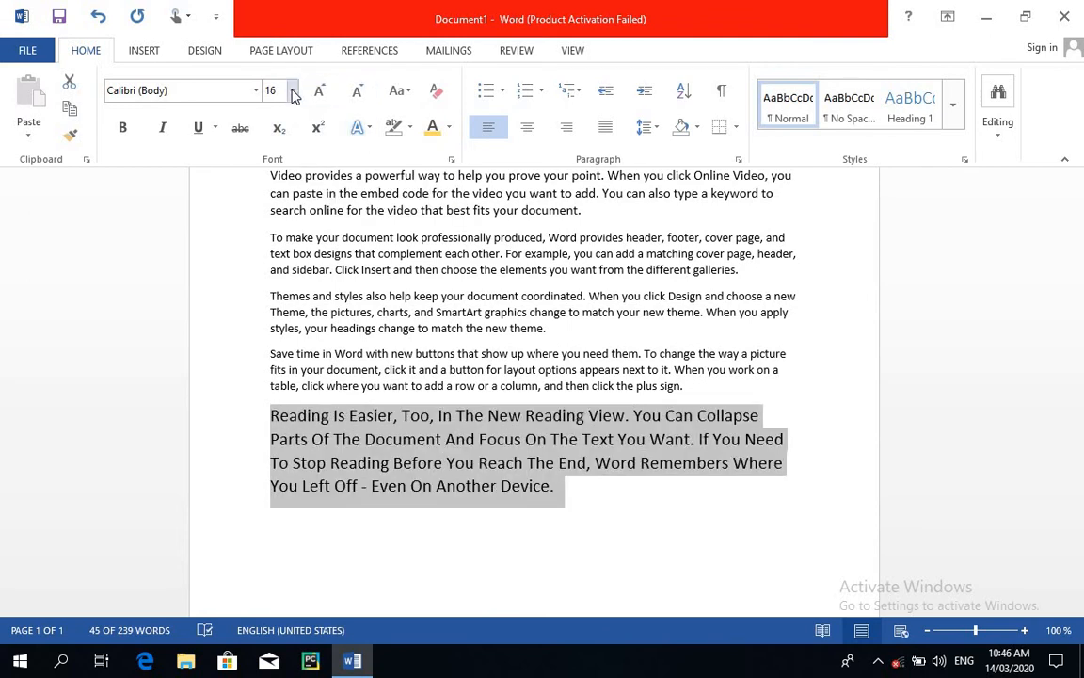
click(294, 90)
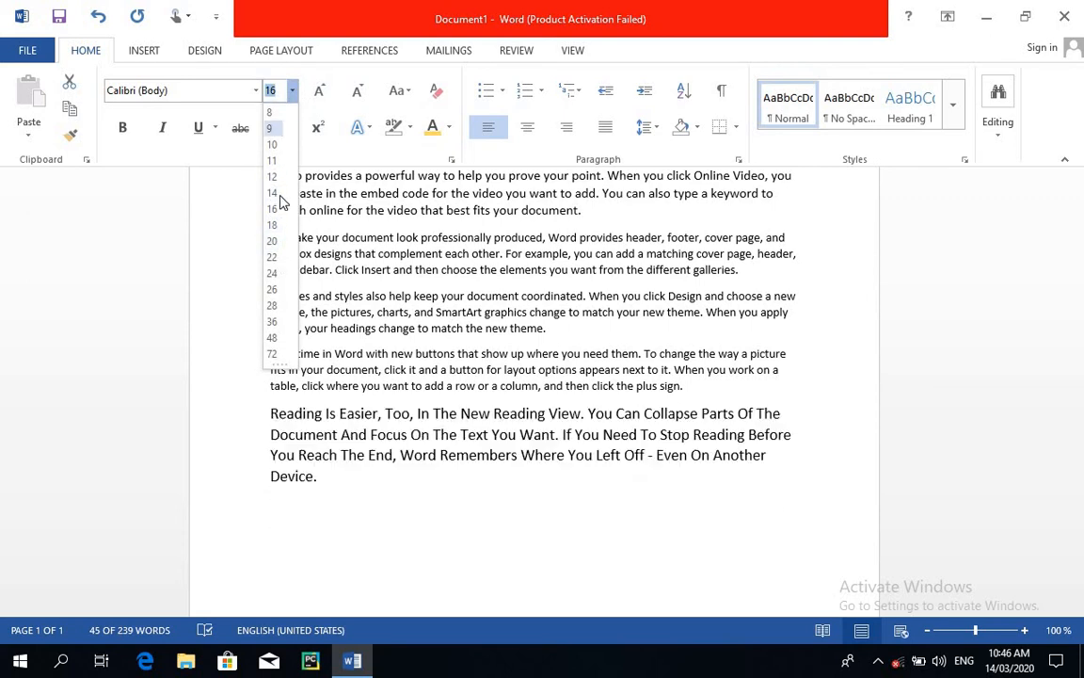
click(212, 230)
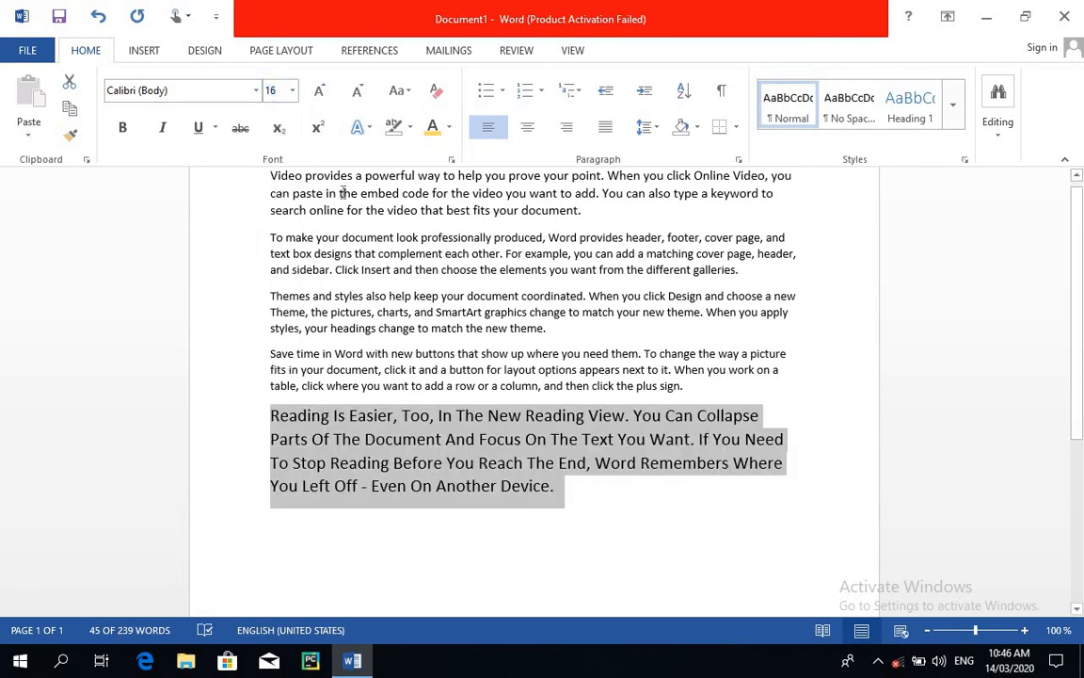